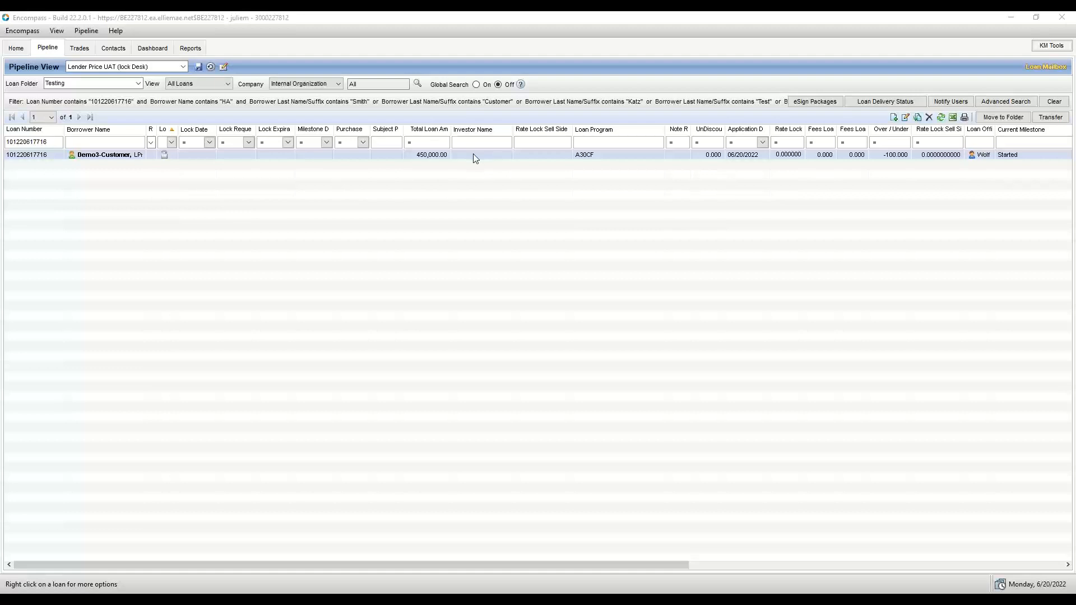
- Open the demo borrower's loan from the pipeline and review its 1003 URLA - Lender form
{"action": "double_click", "coordinate": [475, 155]}
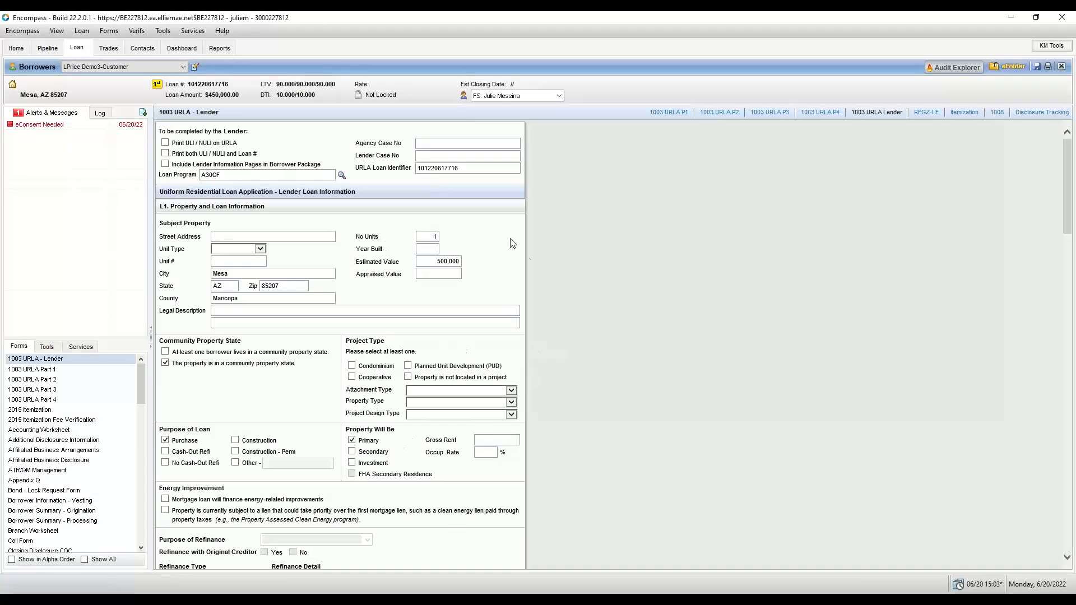
{"action": "scroll", "coordinate": [468, 314], "scroll_direction": "down", "scroll_amount": 8}
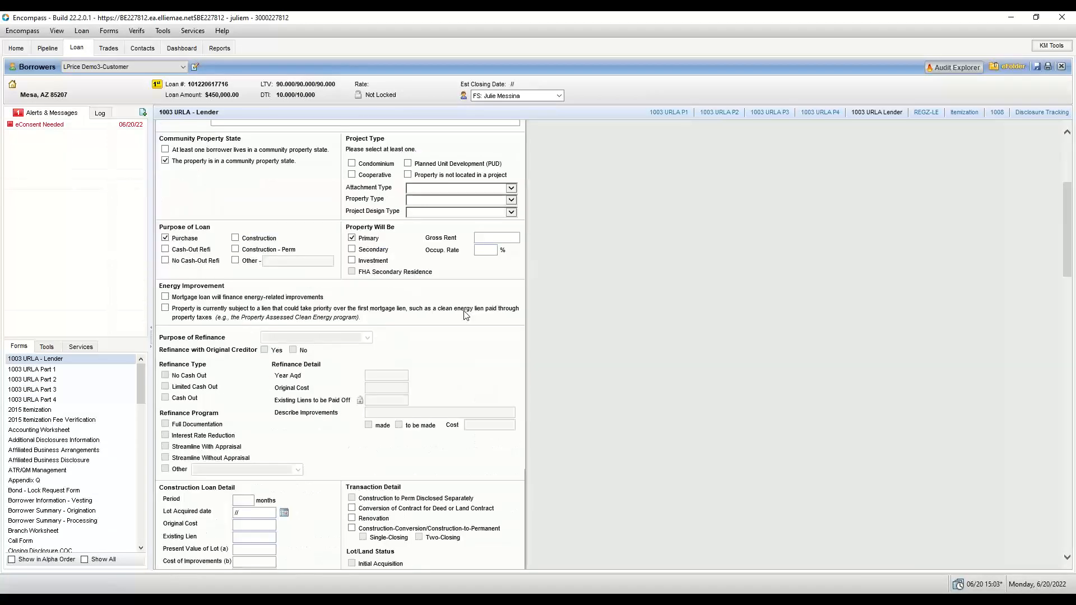
{"action": "scroll", "coordinate": [457, 393], "scroll_direction": "down", "scroll_amount": 4}
{"action": "scroll", "coordinate": [457, 403], "scroll_direction": "down", "scroll_amount": 4}
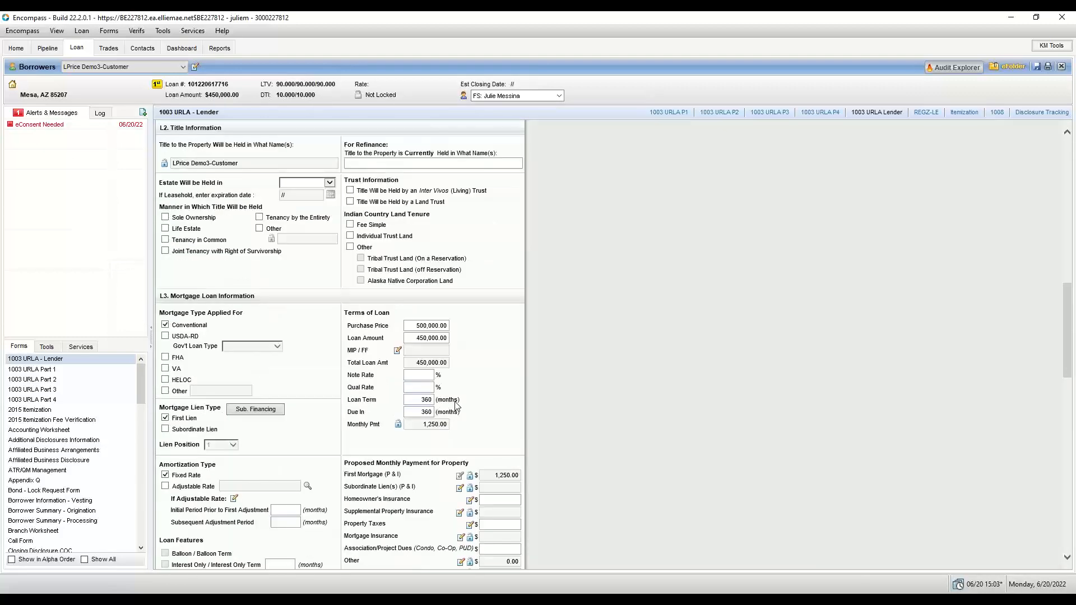
{"action": "scroll", "coordinate": [457, 405], "scroll_direction": "down", "scroll_amount": 8}
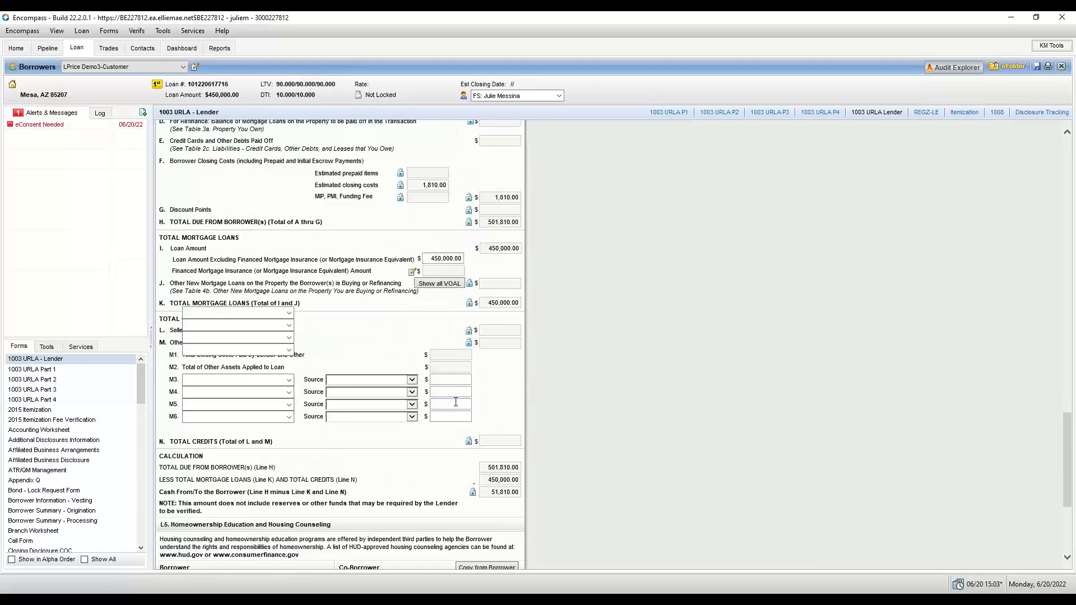
{"action": "scroll", "coordinate": [455, 407], "scroll_direction": "up", "scroll_amount": 8}
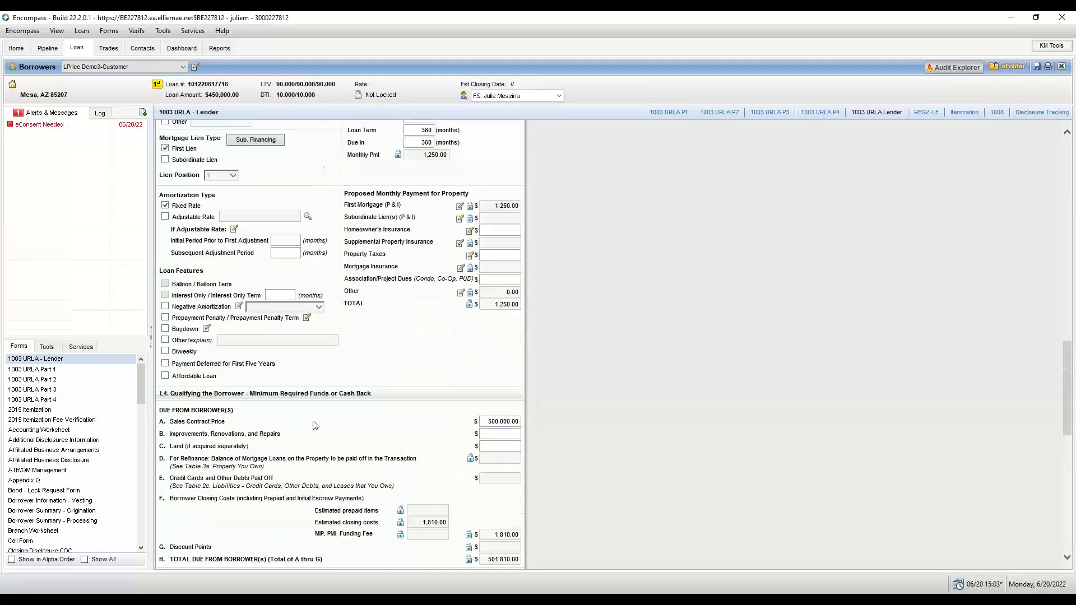
- Open the Borrower Summary - Origination form and review its credit, subject property, transaction and rate lock details
{"action": "left_click", "coordinate": [84, 511]}
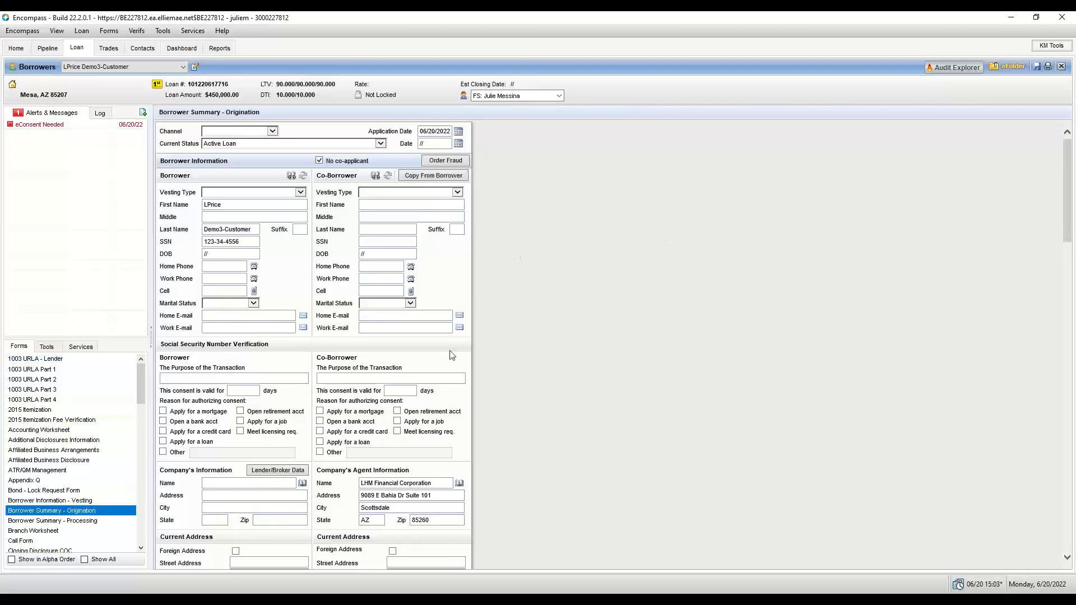
{"action": "scroll", "coordinate": [430, 425], "scroll_direction": "down", "scroll_amount": 10}
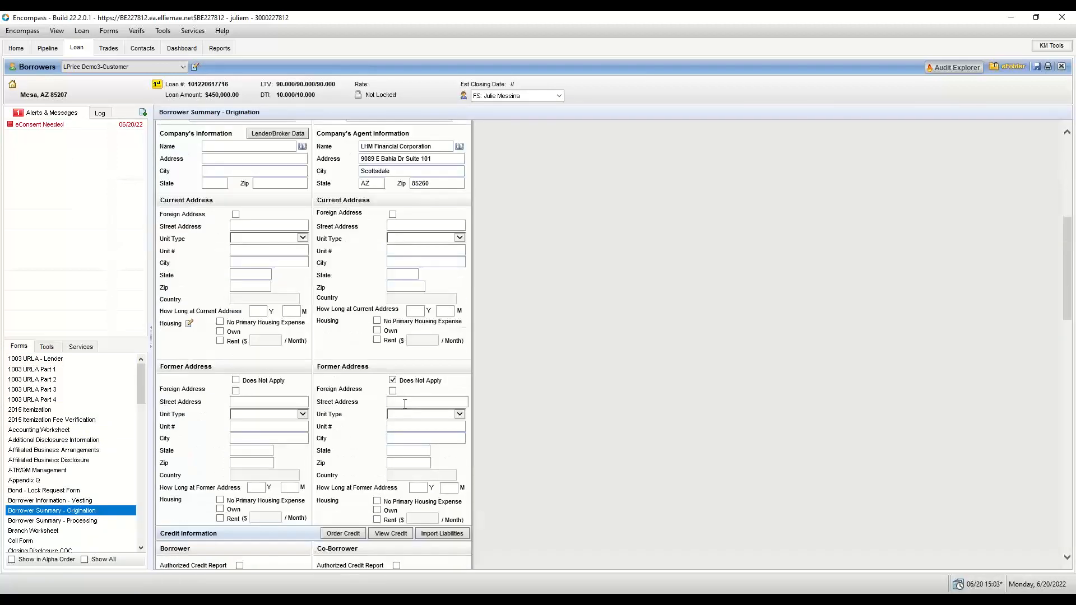
{"action": "scroll", "coordinate": [404, 408], "scroll_direction": "down", "scroll_amount": 5}
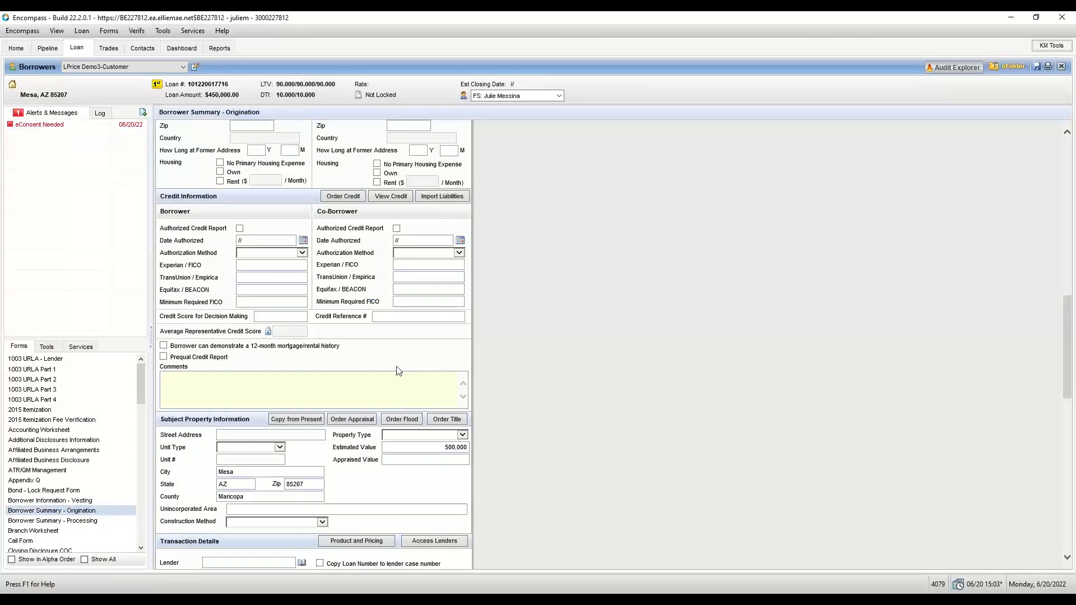
{"action": "scroll", "coordinate": [404, 410], "scroll_direction": "down", "scroll_amount": 5}
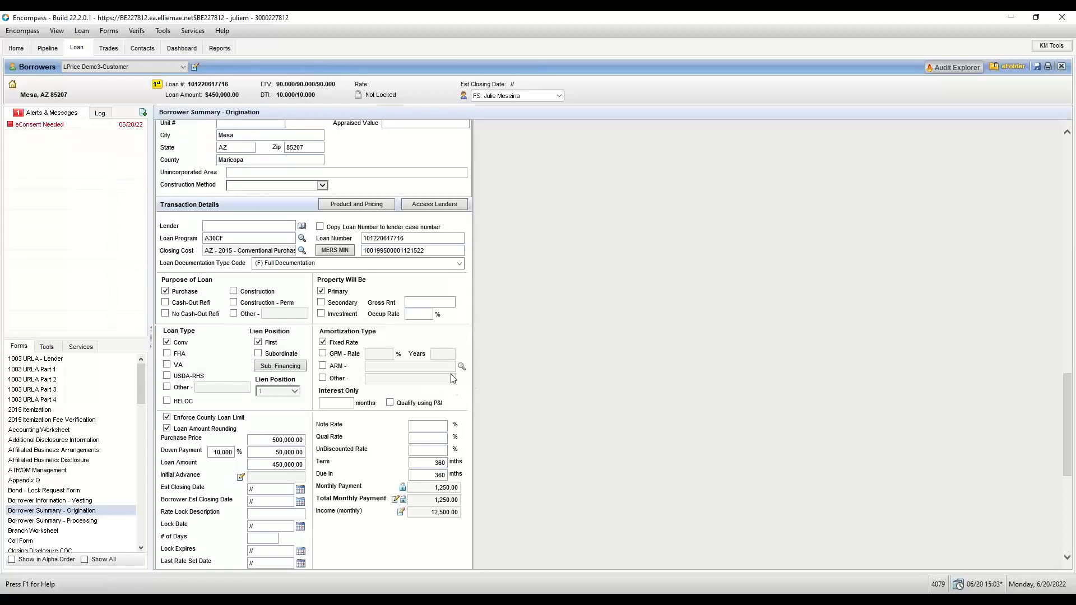
{"action": "scroll", "coordinate": [448, 387], "scroll_direction": "down", "scroll_amount": 3}
{"action": "scroll", "coordinate": [387, 396], "scroll_direction": "down", "scroll_amount": 3}
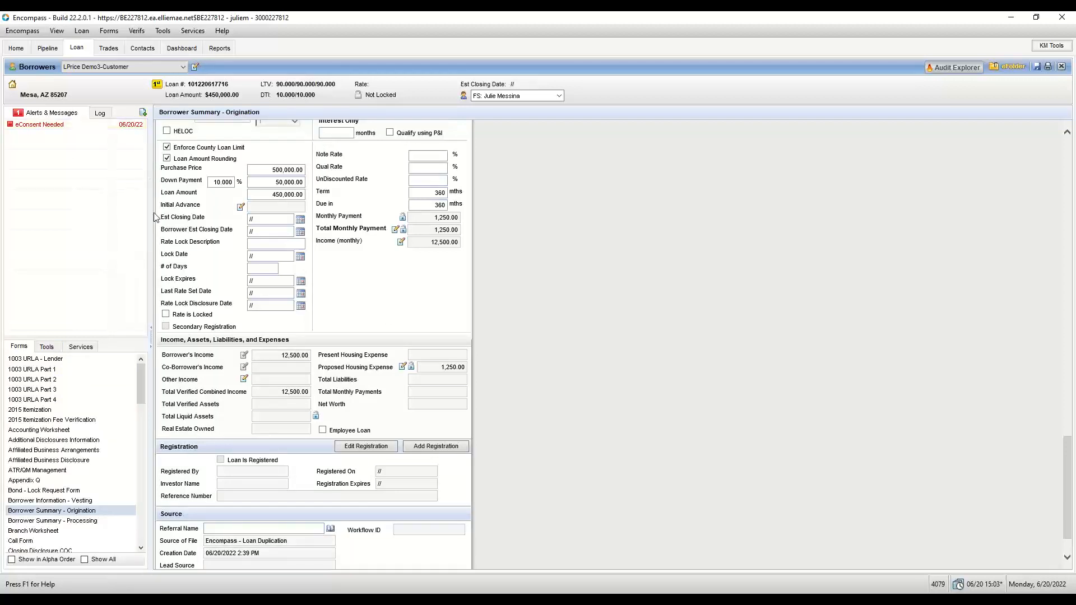
- Show the loan's milestone log and view the File Started milestone
{"action": "left_click", "coordinate": [98, 114]}
{"action": "left_click", "coordinate": [112, 128]}
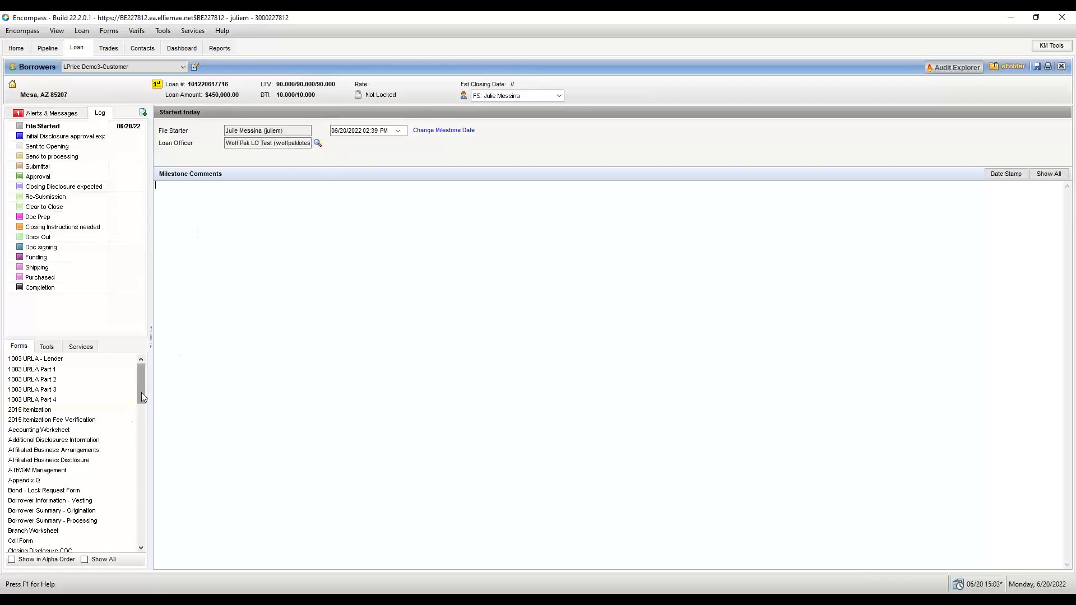
{"action": "mouse_move", "coordinate": [140, 391]}
{"action": "left_mouse_down"}
{"action": "mouse_move", "coordinate": [128, 533]}
{"action": "mouse_move", "coordinate": [133, 383]}
{"action": "left_mouse_up"}
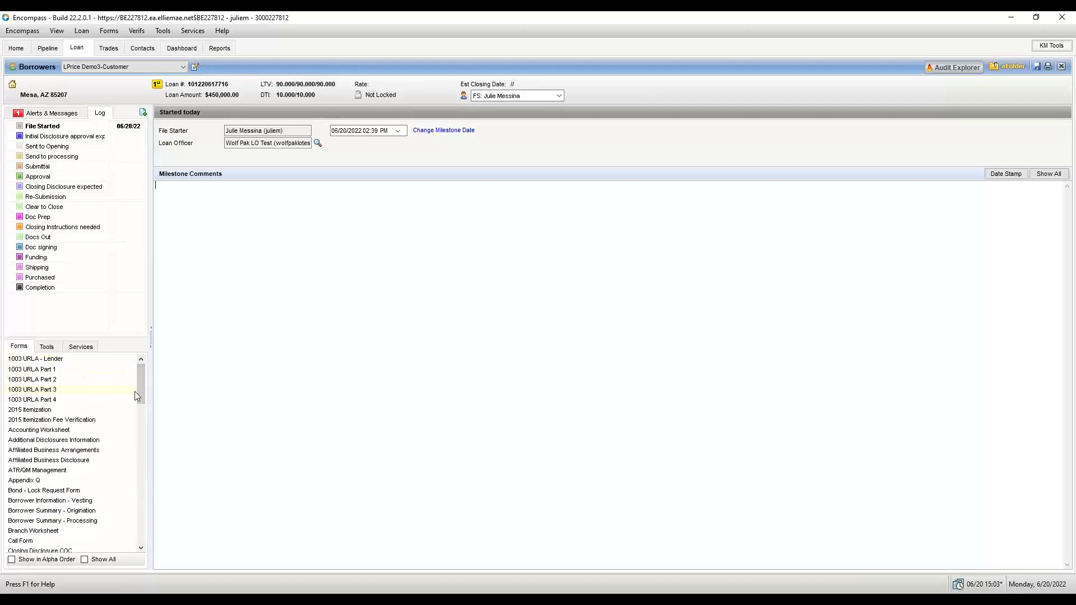
{"action": "left_click_drag", "start_coordinate": [141, 387], "coordinate": [139, 365]}
- Launch a product and pricing search with the Lender Price - Product and Pricing Engine provider and dismiss the missing-parameters alert
{"action": "left_click", "coordinate": [80, 347]}
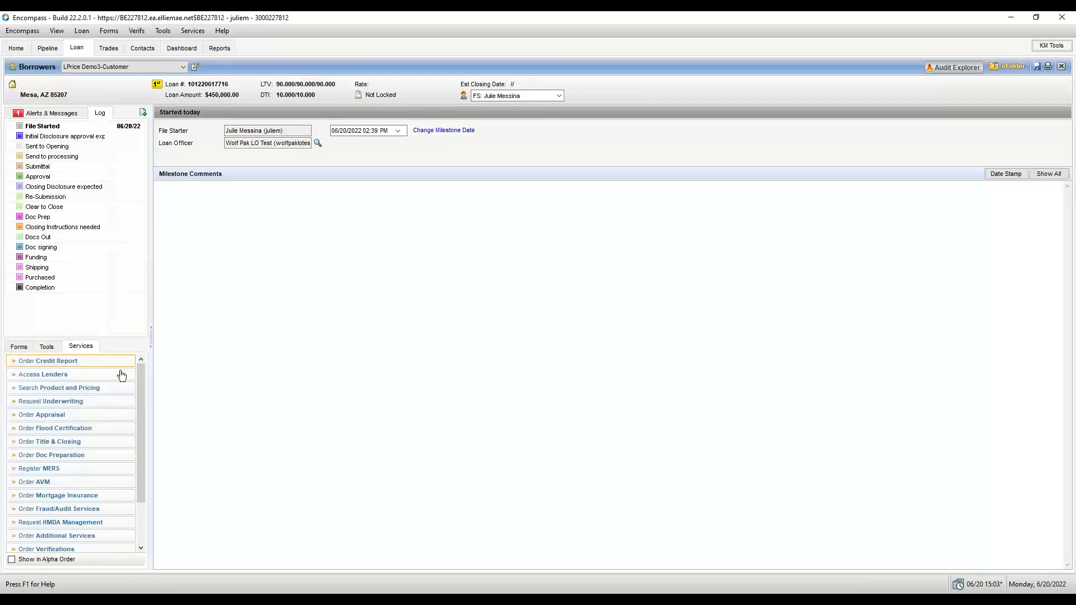
{"action": "left_click", "coordinate": [90, 391]}
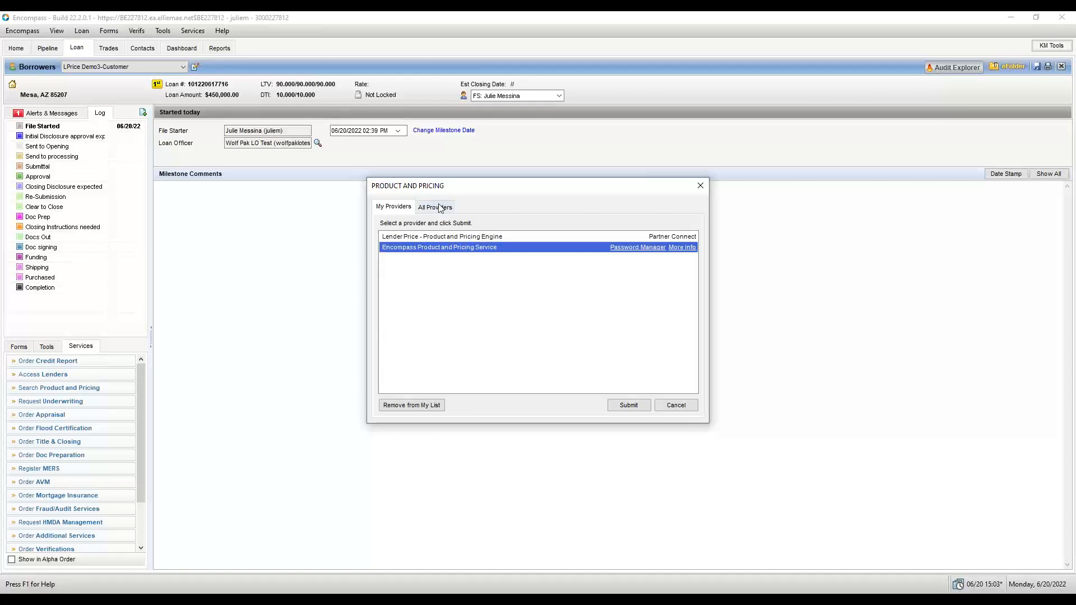
{"action": "double_click", "coordinate": [446, 236]}
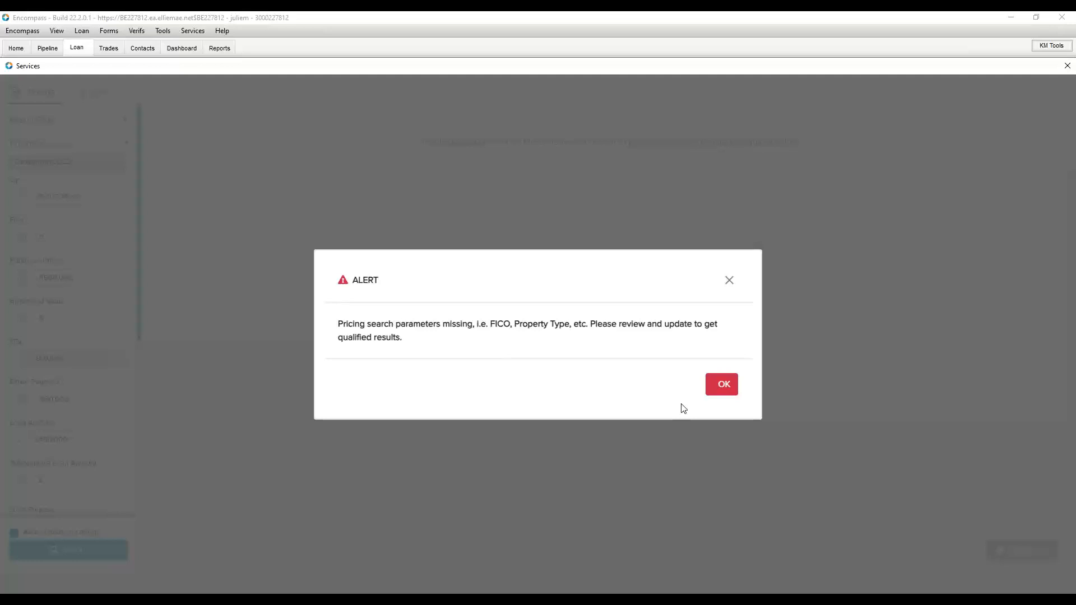
{"action": "left_click", "coordinate": [722, 385]}
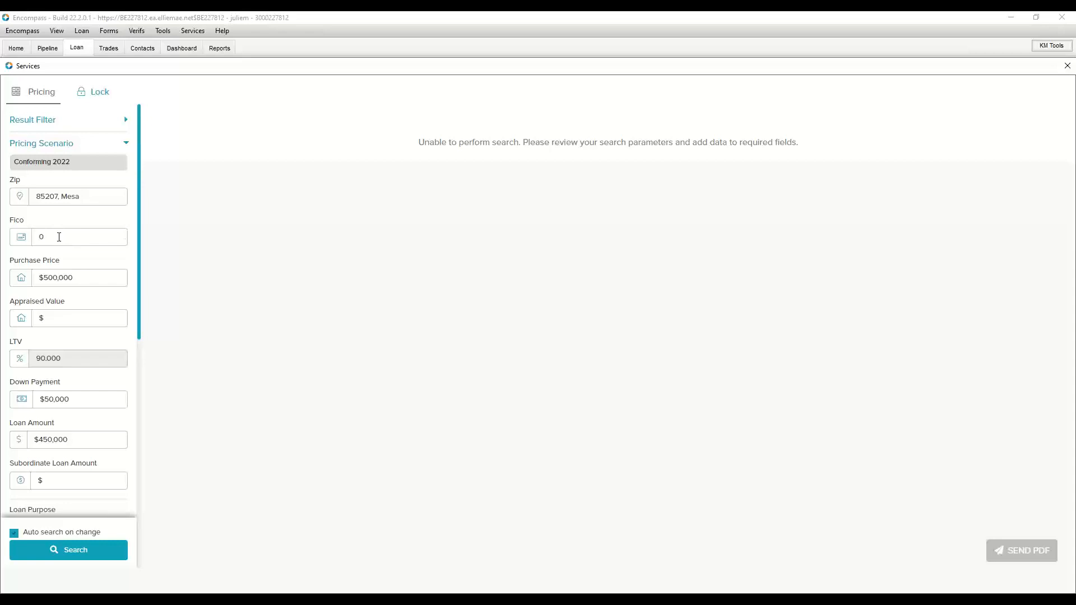
- Set the Fico score in the pricing scenario to 740
{"action": "left_click", "coordinate": [34, 238]}
{"action": "type", "text": "740"}
{"action": "scroll", "coordinate": [90, 263], "scroll_direction": "down", "scroll_amount": 1}
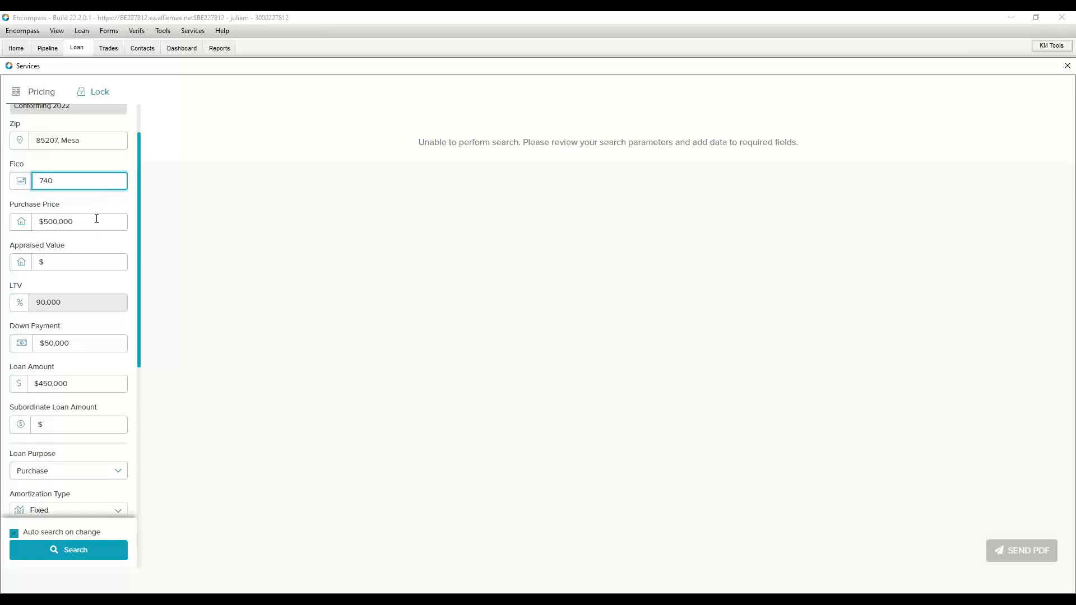
- Review the pricing scenario's loan amounts and the available options for loan purpose, amortization type and loan type
{"action": "scroll", "coordinate": [104, 262], "scroll_direction": "down", "scroll_amount": 1}
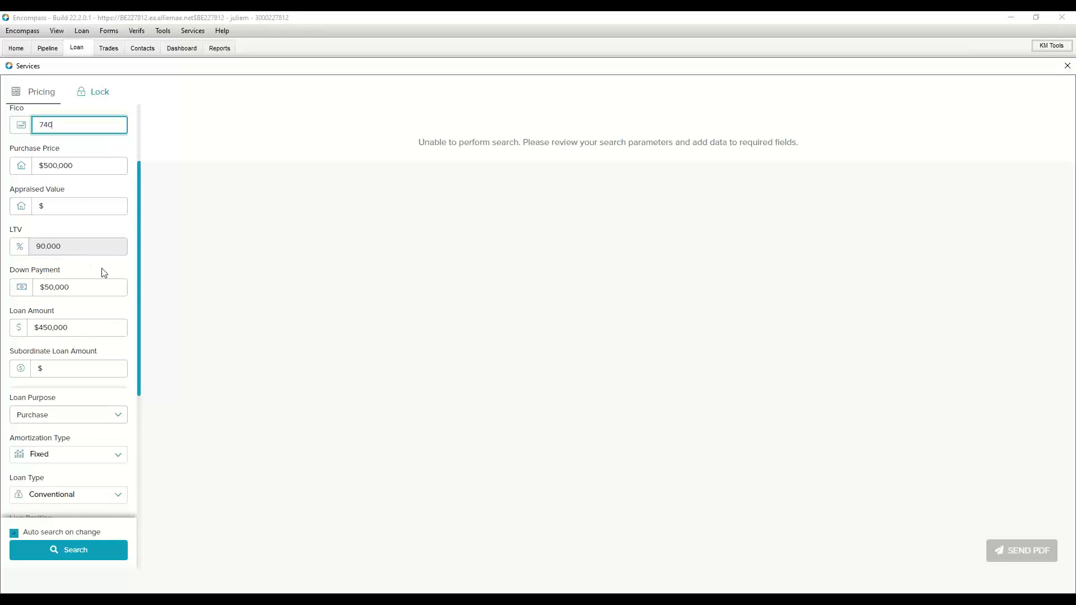
{"action": "scroll", "coordinate": [102, 271], "scroll_direction": "down", "scroll_amount": 1}
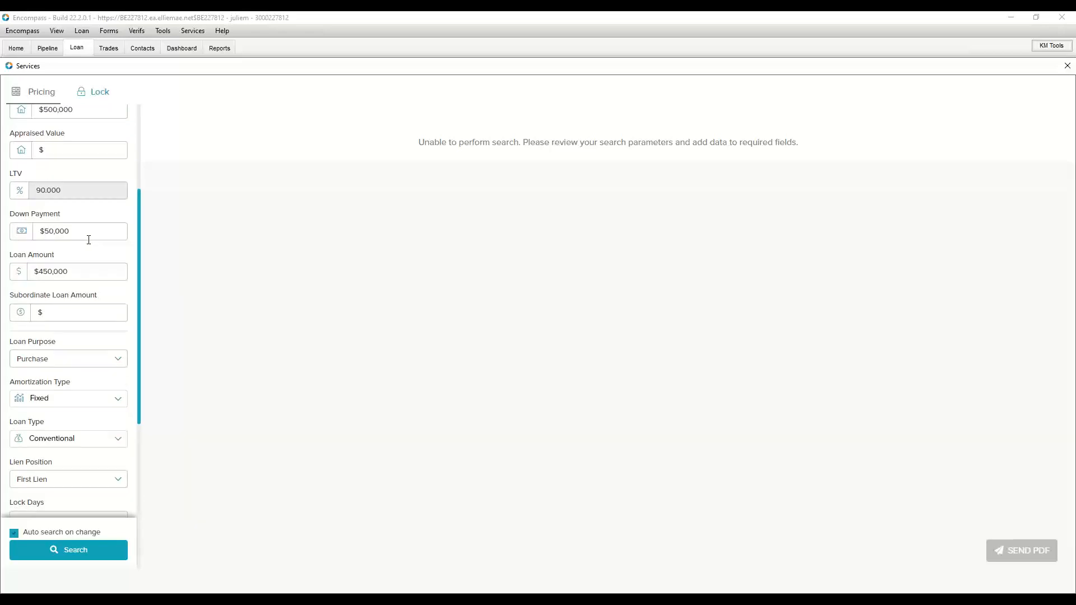
{"action": "scroll", "coordinate": [90, 238], "scroll_direction": "down", "scroll_amount": 1}
{"action": "scroll", "coordinate": [110, 286], "scroll_direction": "down", "scroll_amount": 1}
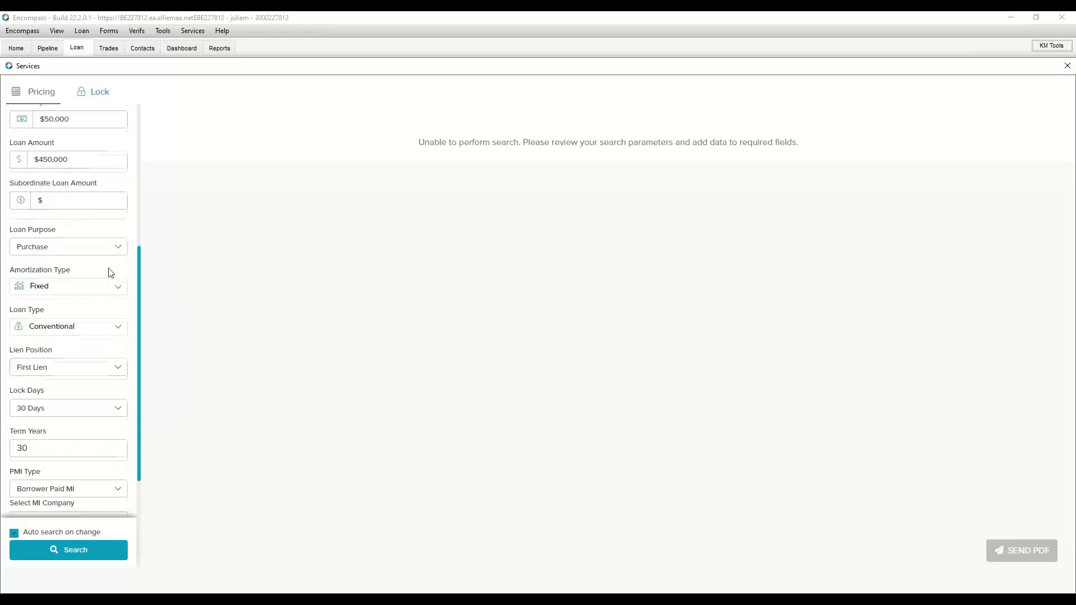
{"action": "left_click", "coordinate": [119, 248]}
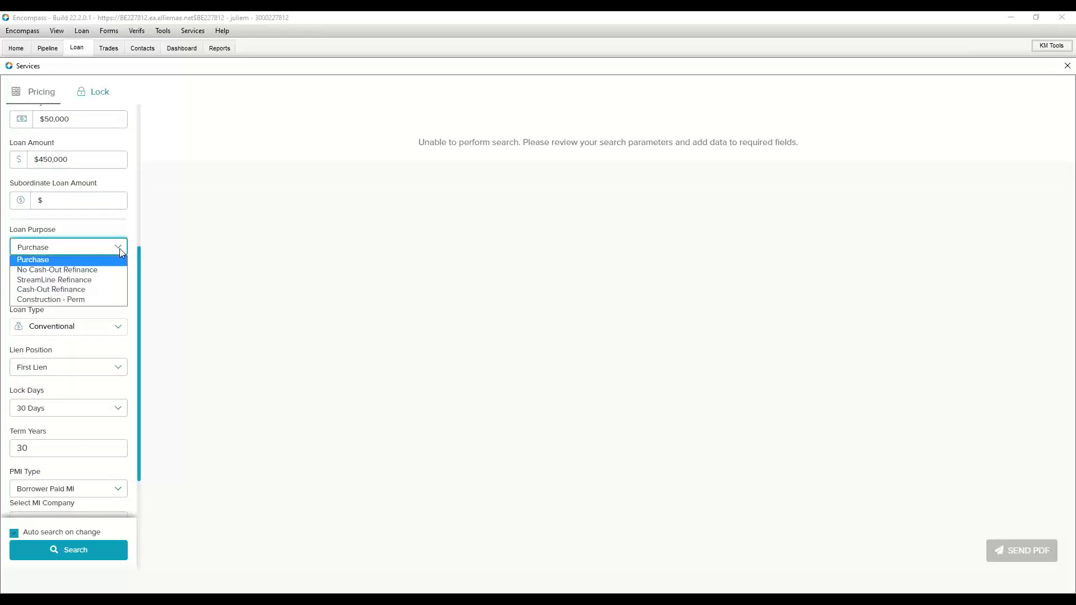
{"action": "left_click", "coordinate": [110, 232]}
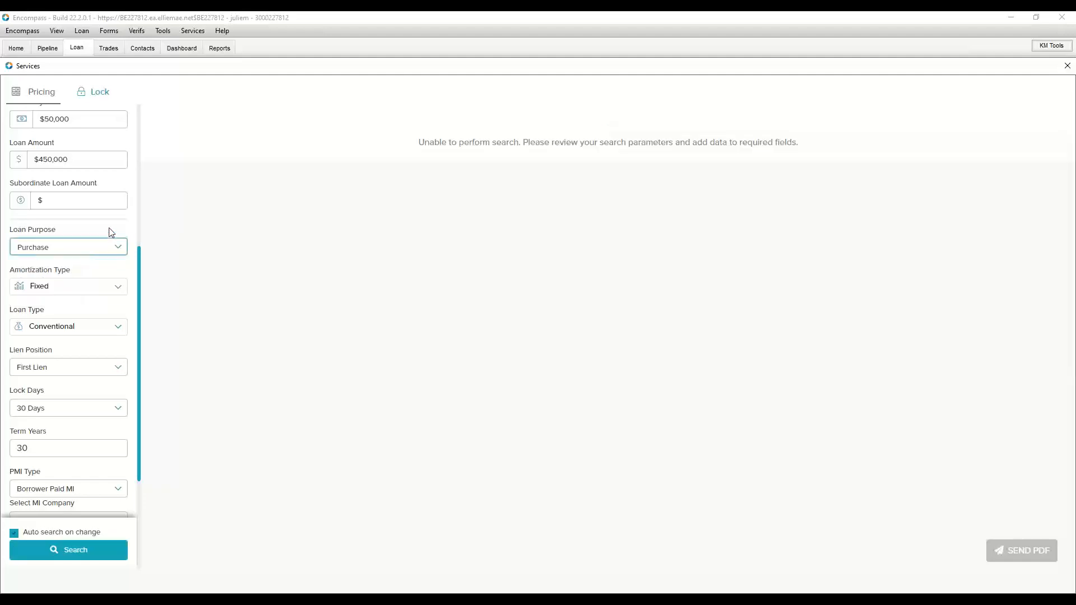
{"action": "scroll", "coordinate": [107, 269], "scroll_direction": "down", "scroll_amount": 1}
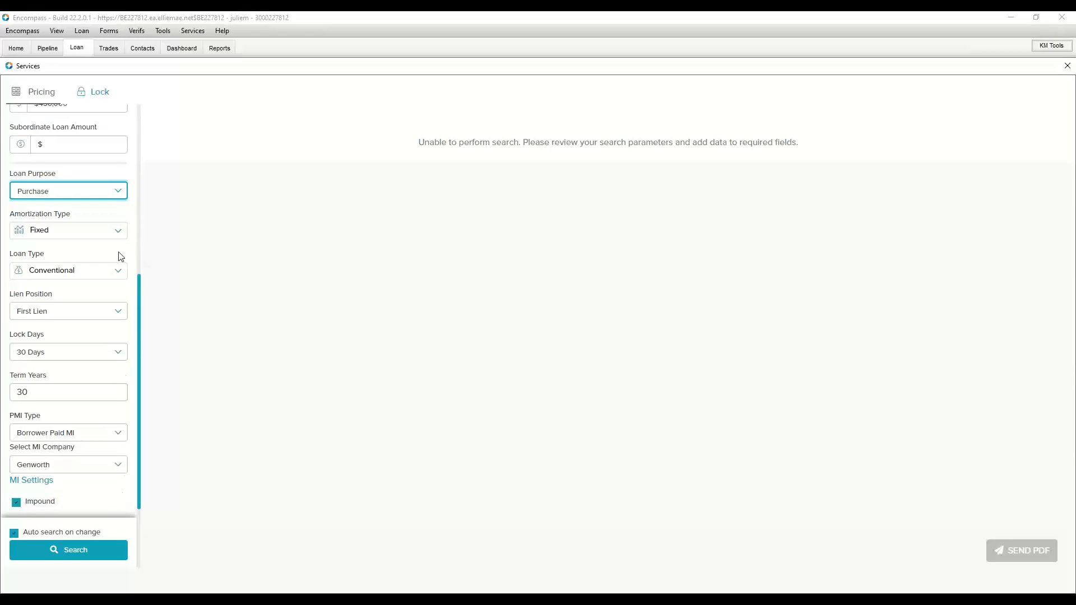
{"action": "left_click", "coordinate": [120, 235]}
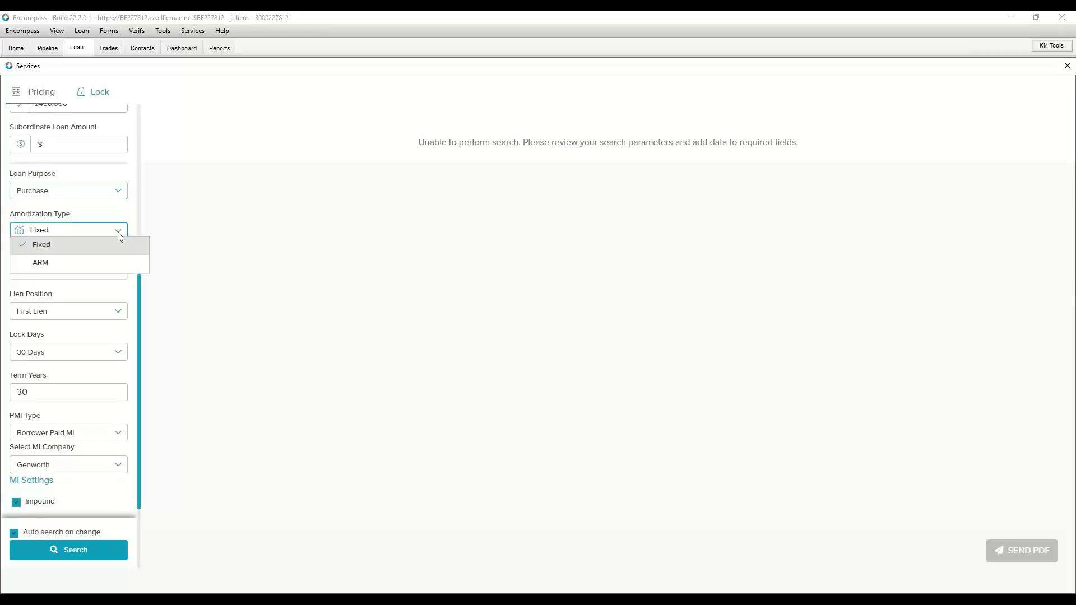
{"action": "left_click", "coordinate": [120, 224]}
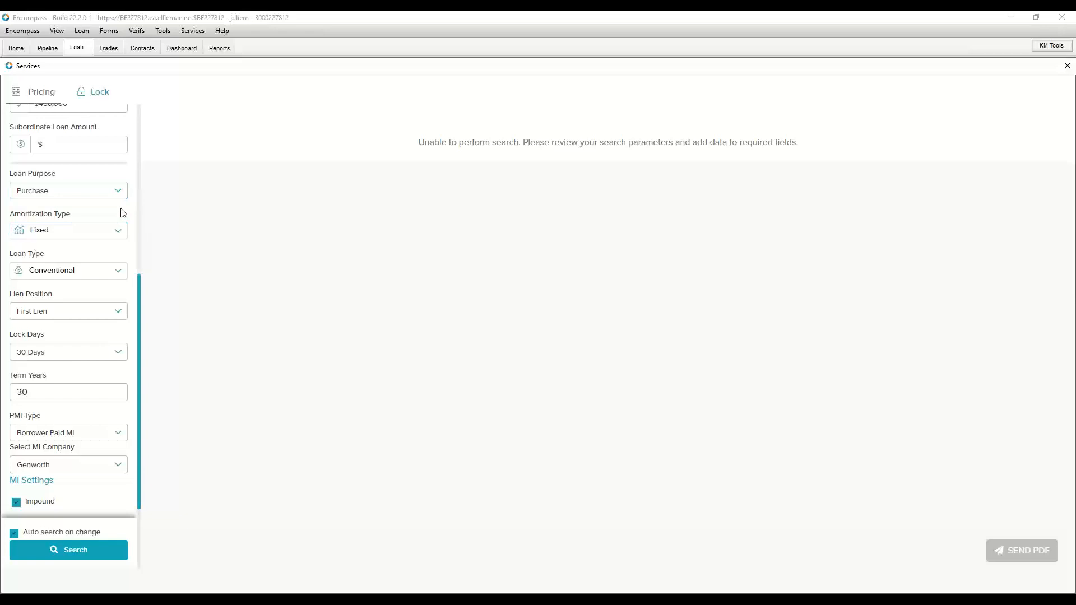
{"action": "left_click", "coordinate": [119, 275]}
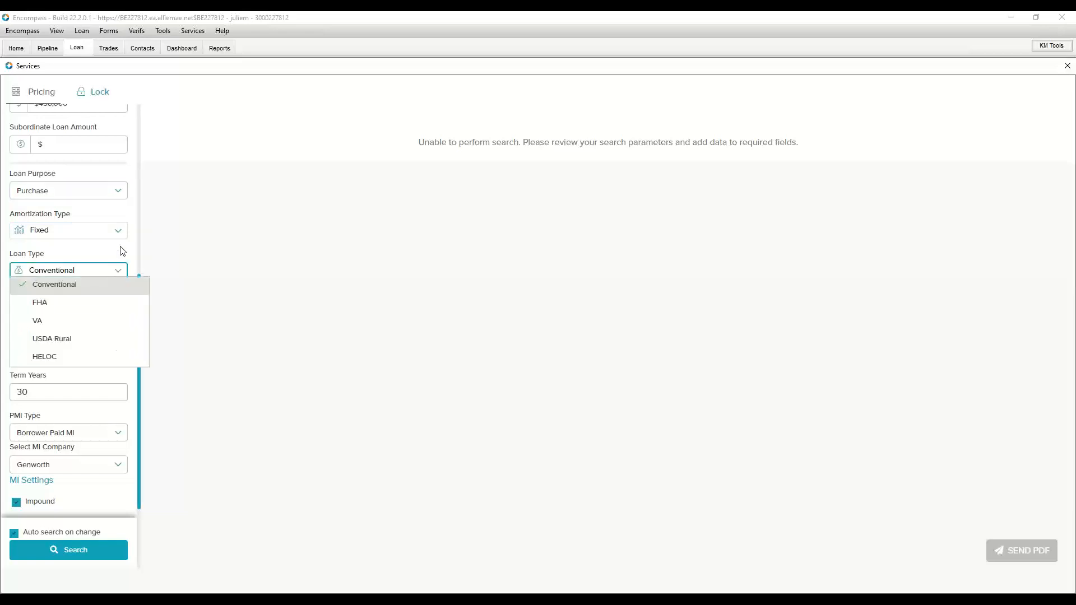
{"action": "left_click", "coordinate": [123, 250]}
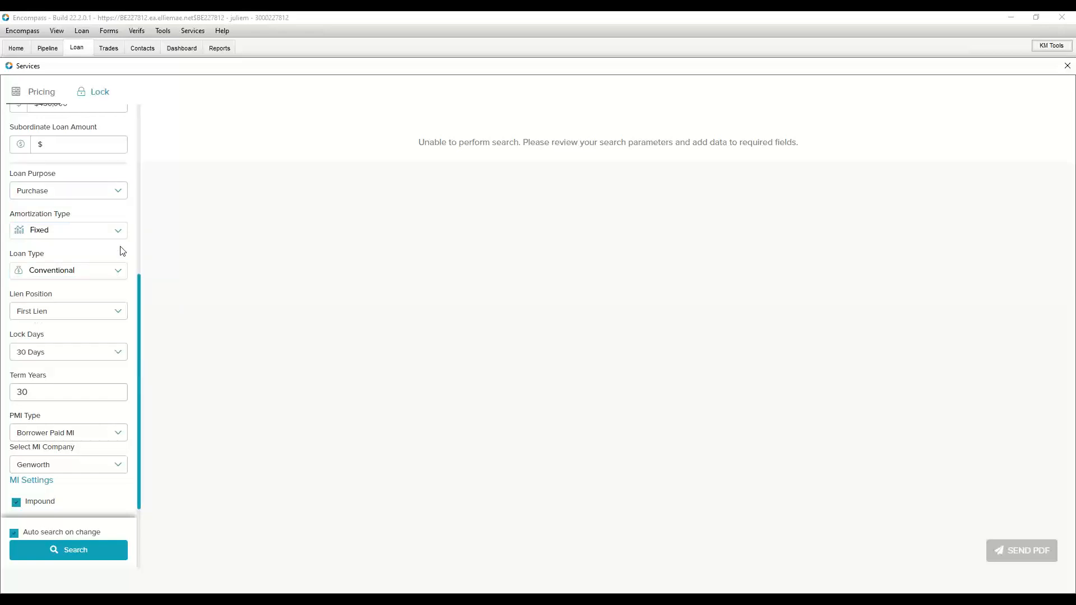
- Set the pricing scenario's lock days to 15 Days and the term years to 30,20
{"action": "scroll", "coordinate": [123, 309], "scroll_direction": "down", "scroll_amount": 1}
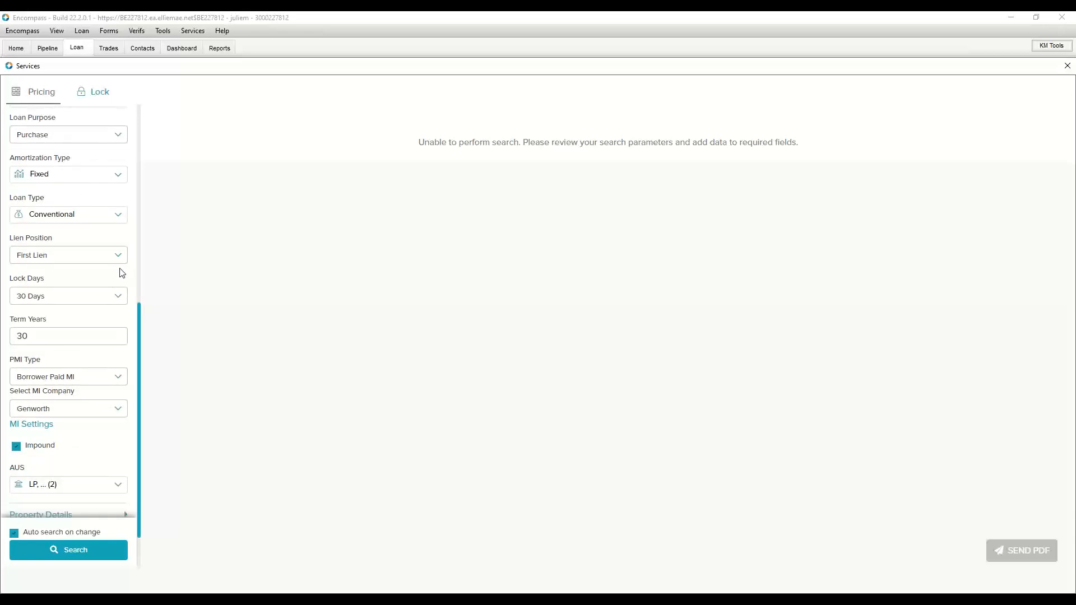
{"action": "left_click", "coordinate": [120, 297]}
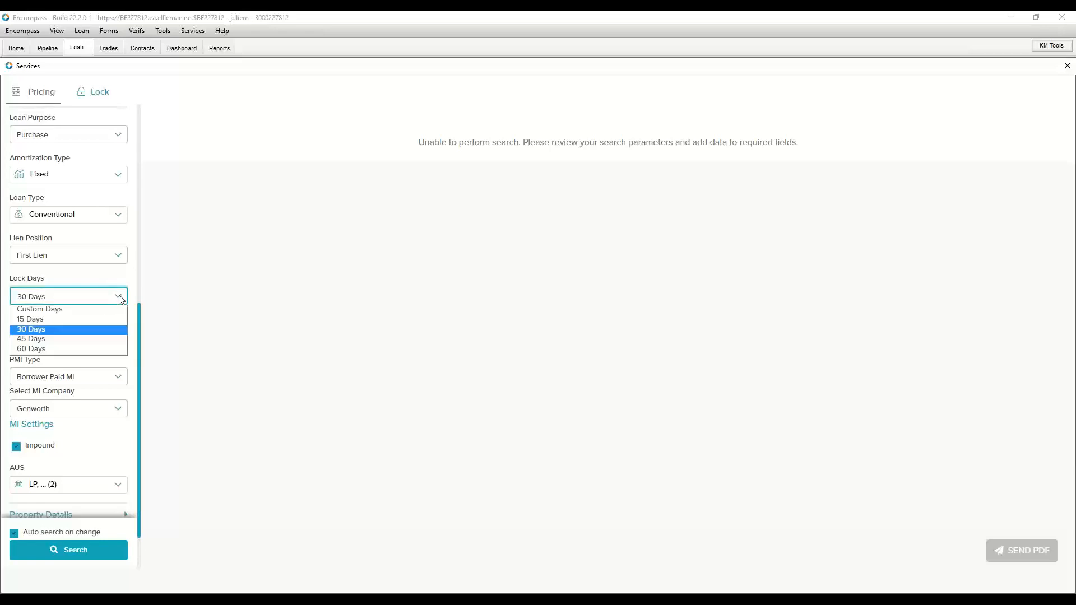
{"action": "left_click", "coordinate": [64, 321]}
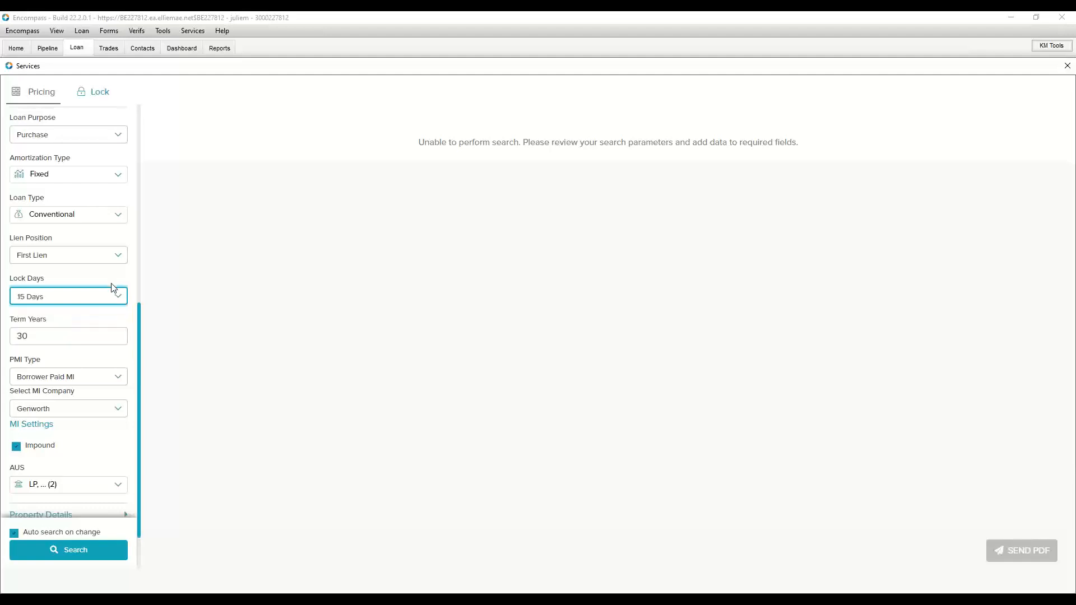
{"action": "scroll", "coordinate": [109, 286], "scroll_direction": "down", "scroll_amount": 2}
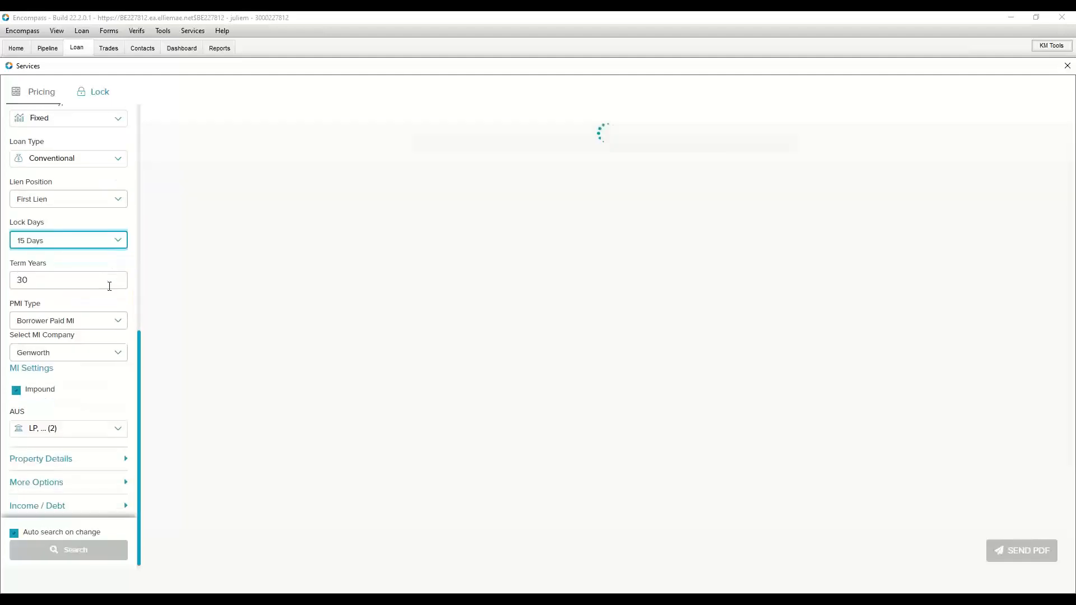
{"action": "left_click", "coordinate": [41, 280]}
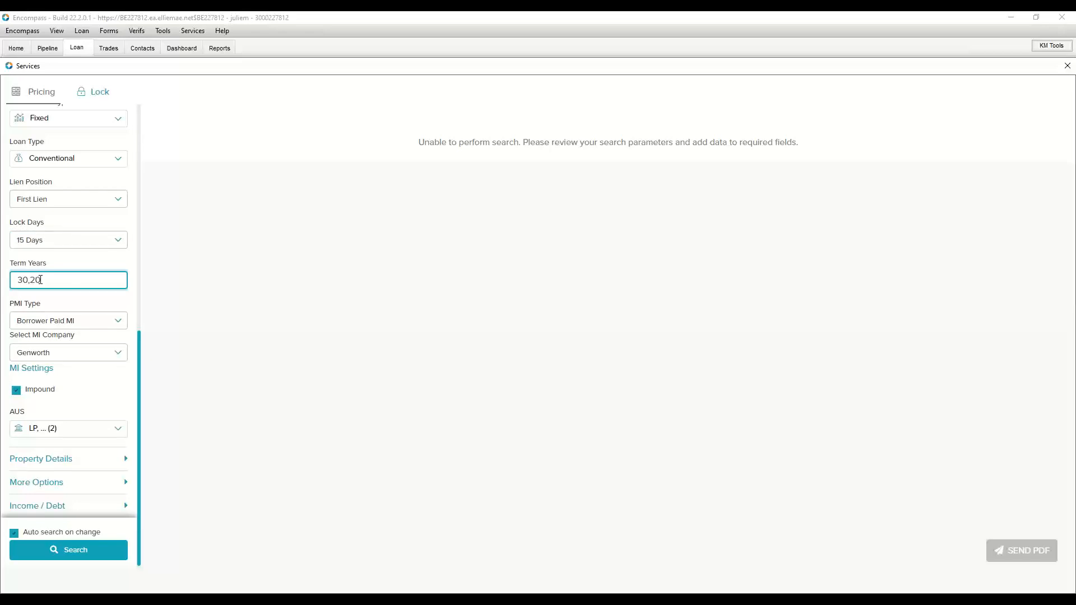
{"action": "left_click", "coordinate": [77, 265]}
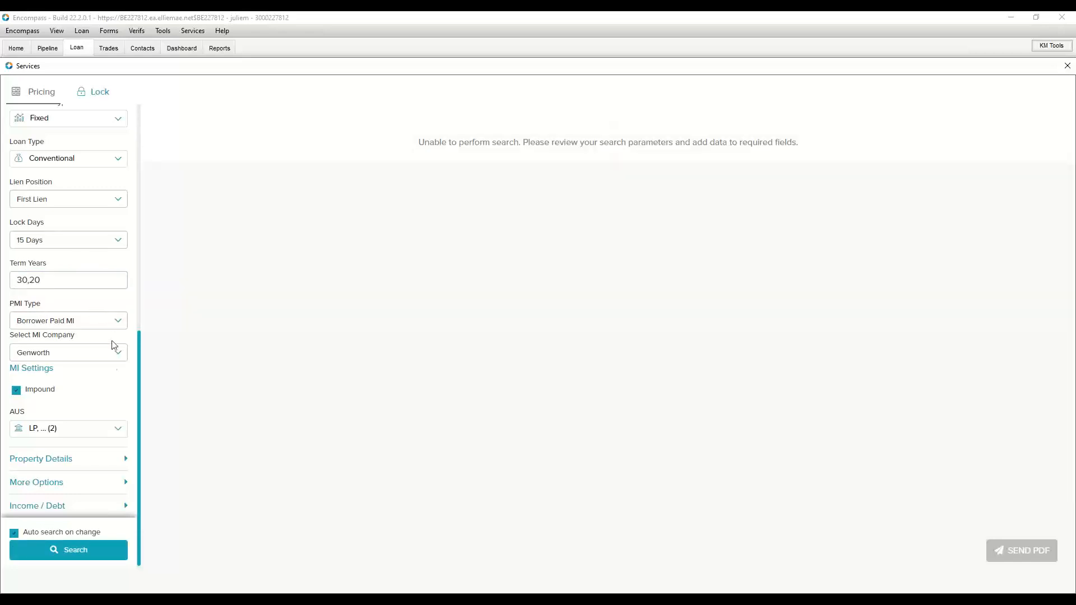
- Set the property type in the scenario's property details to Single Family SFR
{"action": "scroll", "coordinate": [112, 356], "scroll_direction": "down", "scroll_amount": 1}
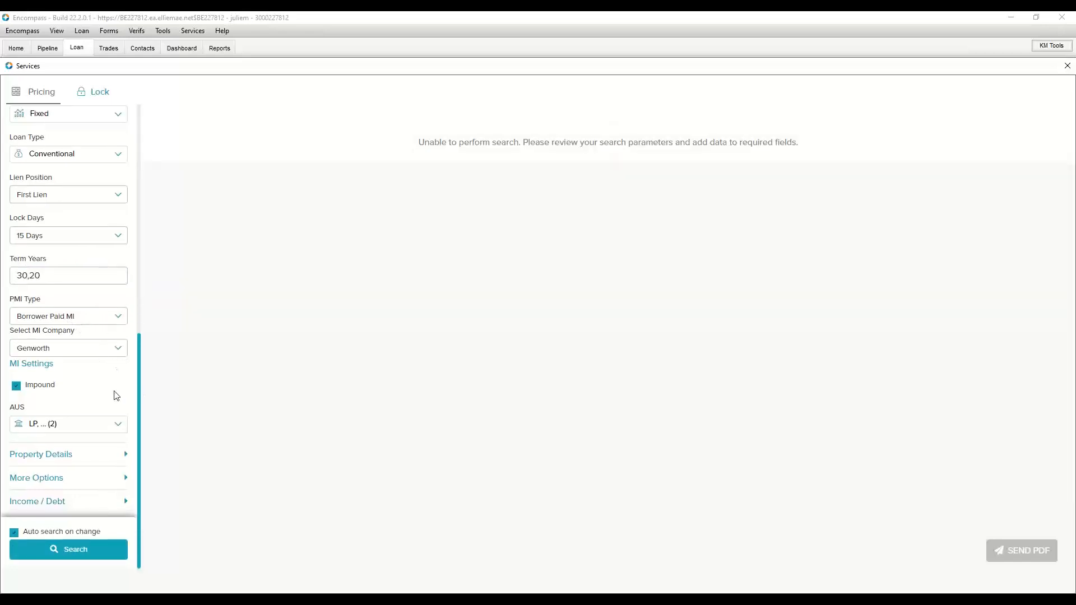
{"action": "left_click", "coordinate": [125, 456]}
{"action": "left_click", "coordinate": [117, 489]}
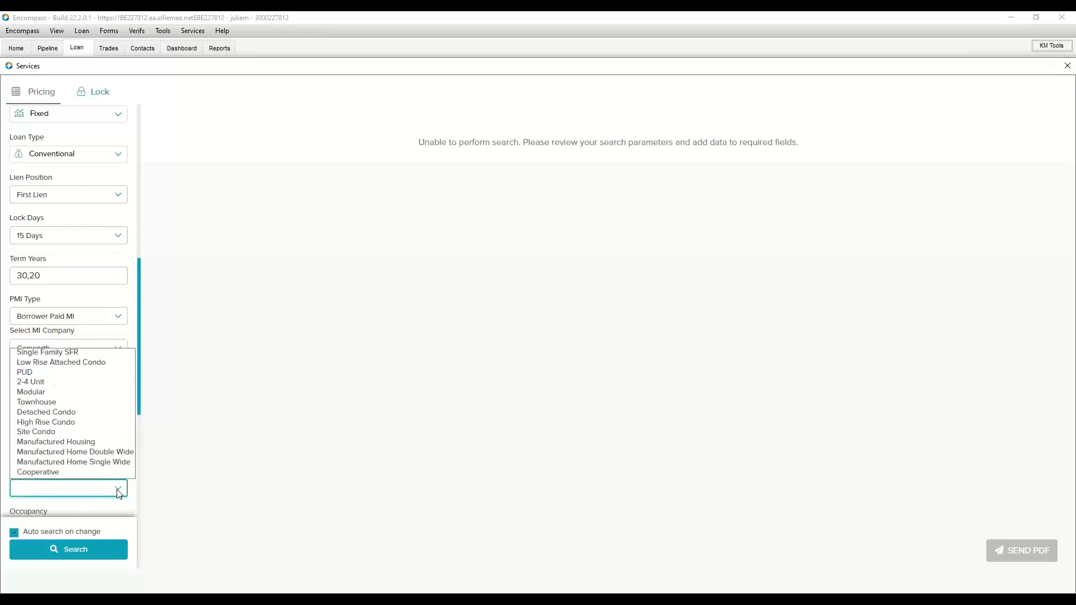
{"action": "left_click", "coordinate": [59, 353]}
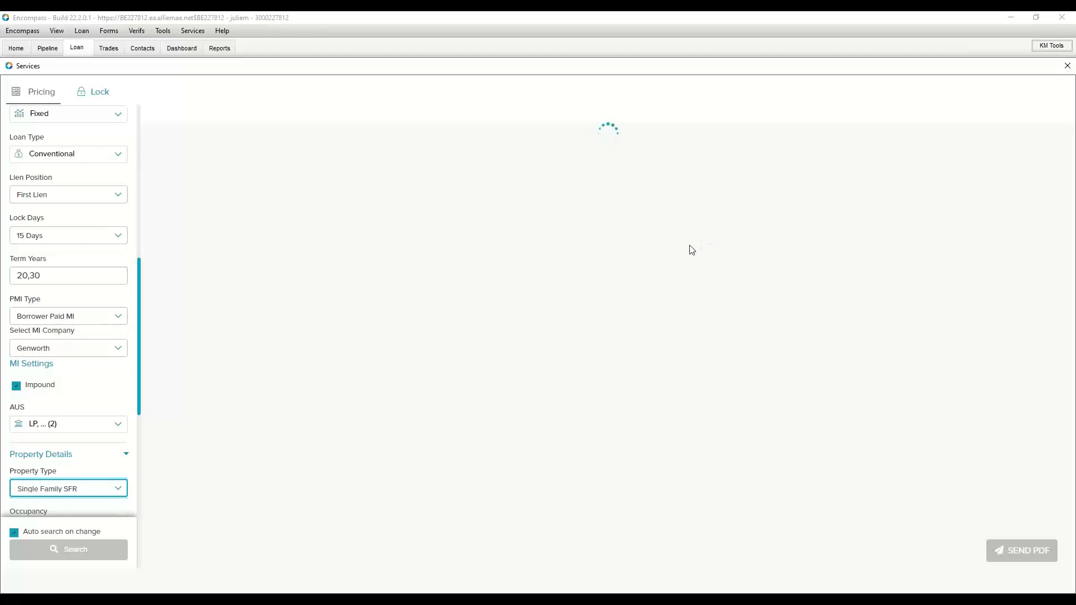
- Collapse and re-expand the 30 Years Fixed Conventional Purchase results, and review the eligible rates, payments and lenders
{"action": "left_click", "coordinate": [341, 165]}
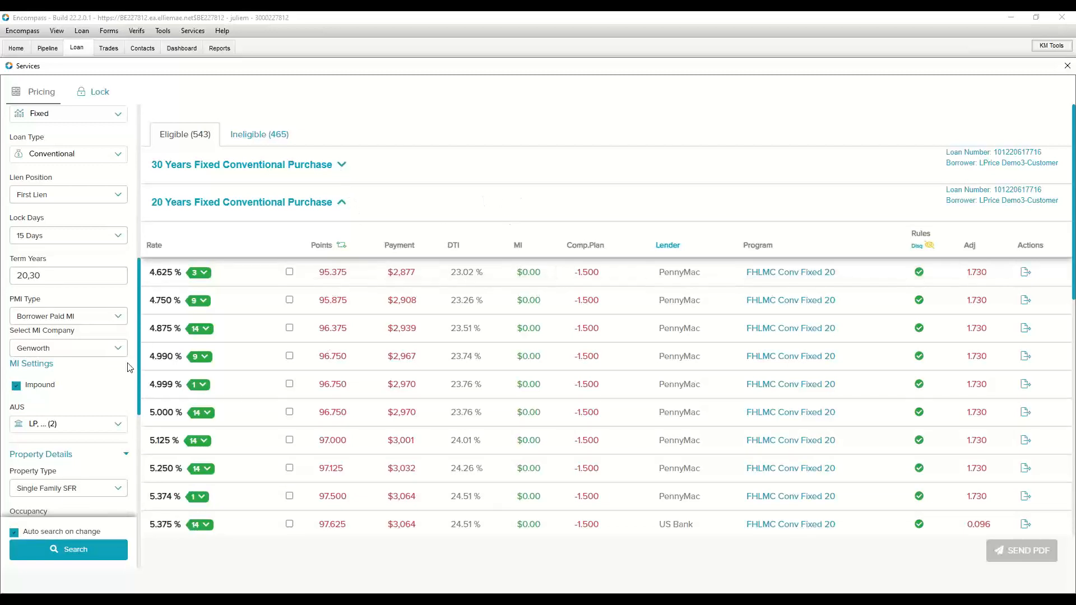
{"action": "scroll", "coordinate": [128, 370], "scroll_direction": "down", "scroll_amount": 2}
{"action": "scroll", "coordinate": [128, 370], "scroll_direction": "down", "scroll_amount": 2}
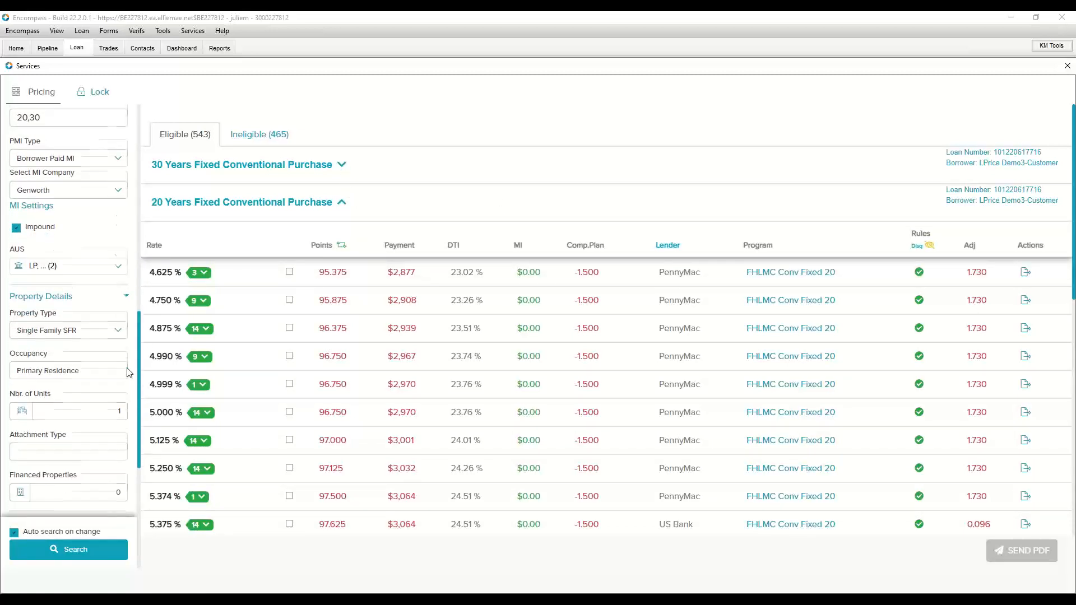
{"action": "left_click", "coordinate": [344, 166]}
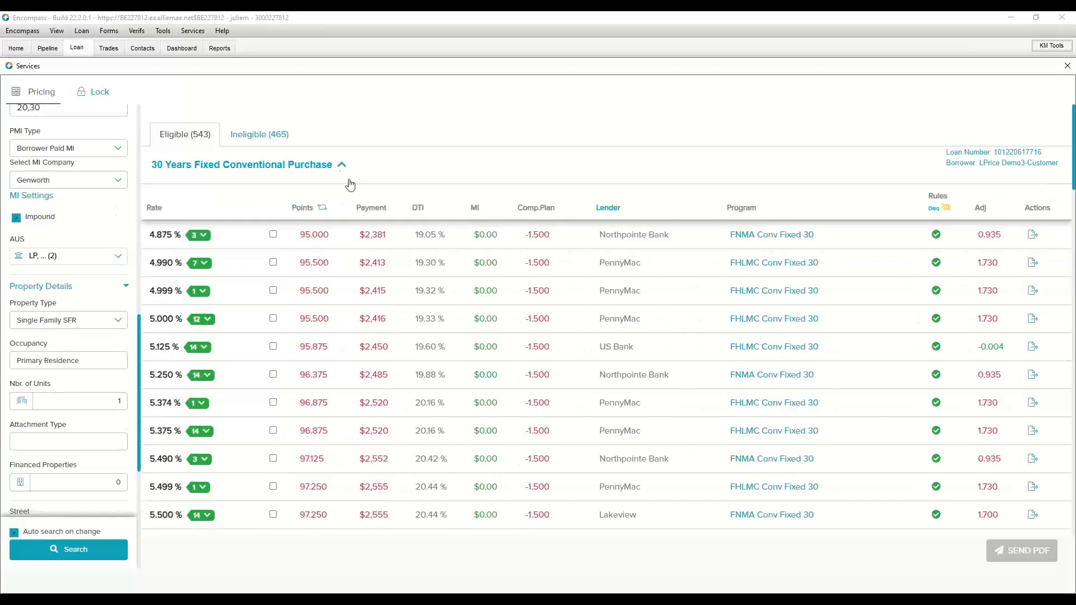
{"action": "scroll", "coordinate": [353, 326], "scroll_direction": "down", "scroll_amount": 5}
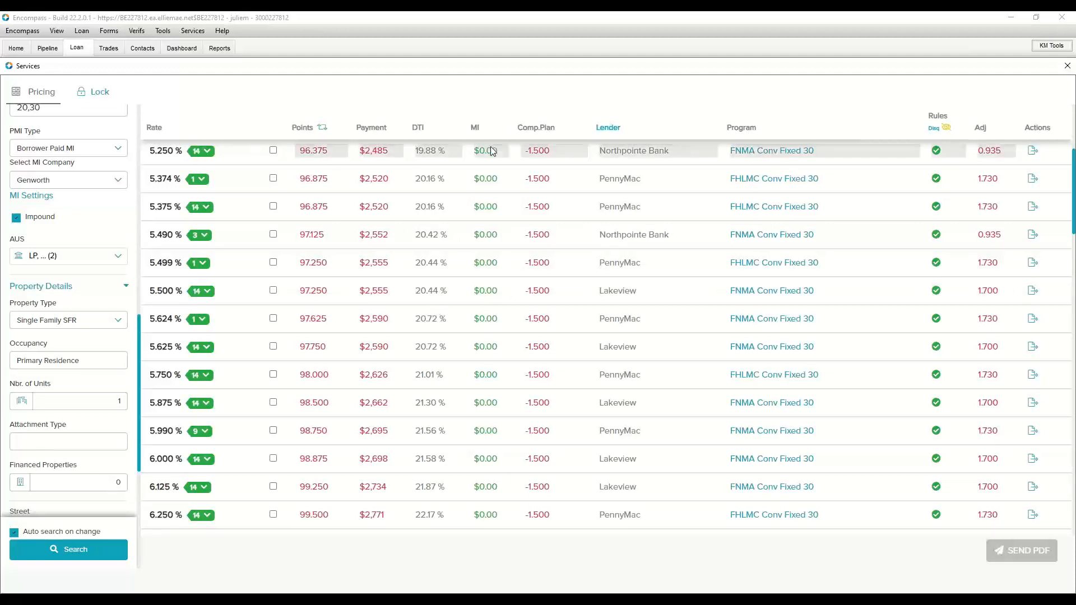
- Expand the scenario's income and debt details and set the DTI to 32%
{"action": "scroll", "coordinate": [84, 222], "scroll_direction": "up", "scroll_amount": 1}
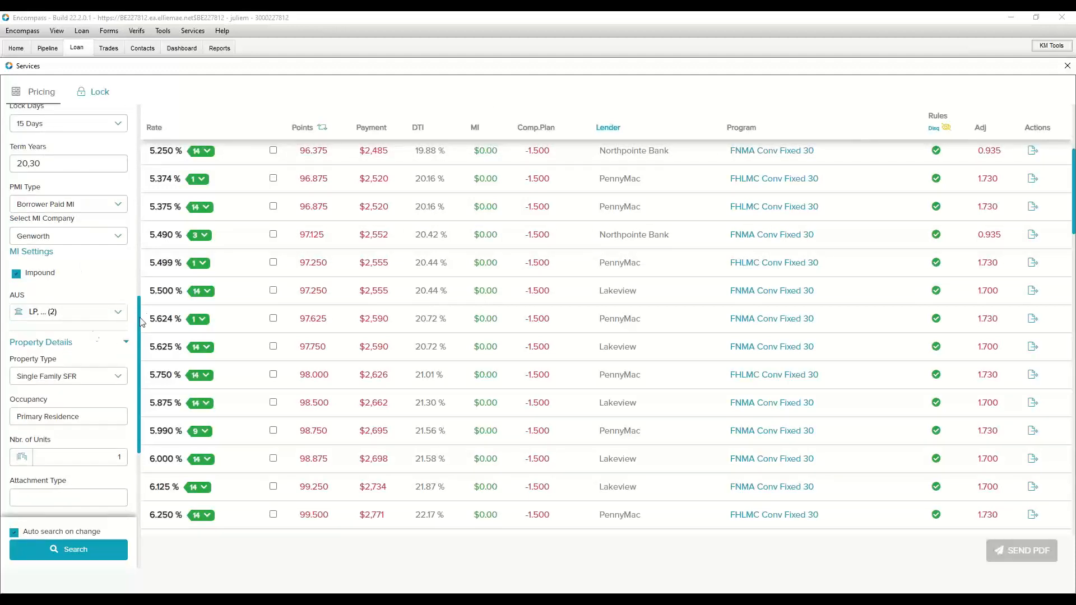
{"action": "scroll", "coordinate": [118, 353], "scroll_direction": "down", "scroll_amount": 2}
{"action": "scroll", "coordinate": [118, 356], "scroll_direction": "down", "scroll_amount": 4}
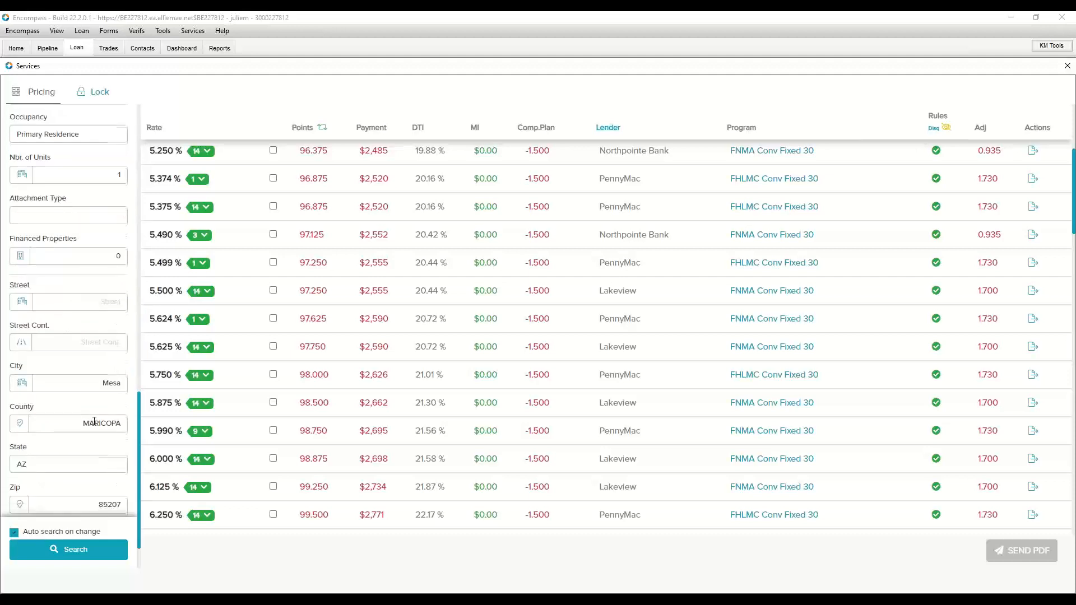
{"action": "left_click", "coordinate": [119, 504]}
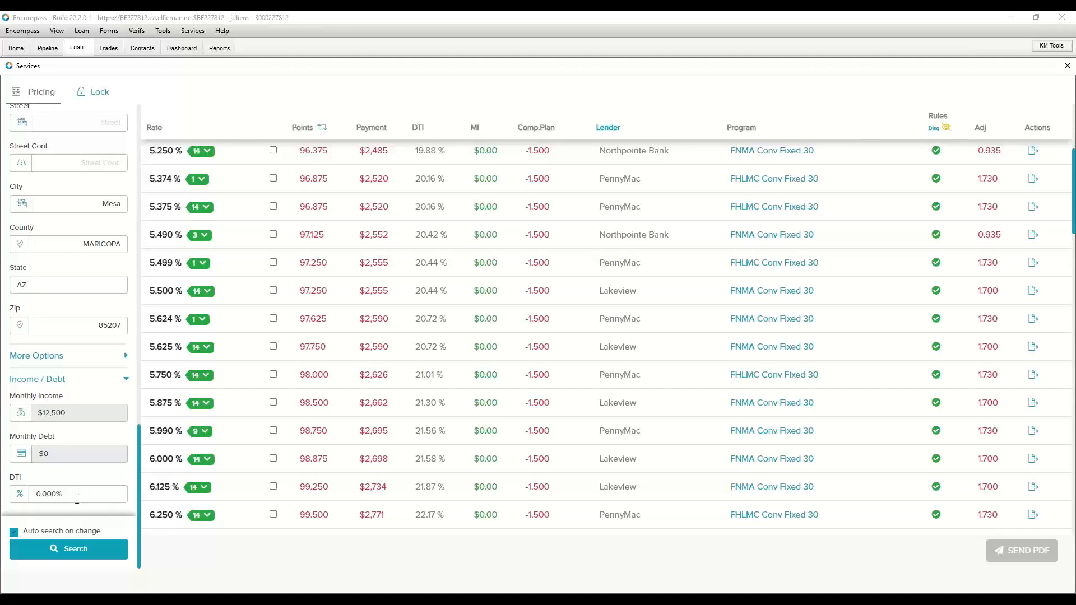
{"action": "left_click", "coordinate": [77, 492]}
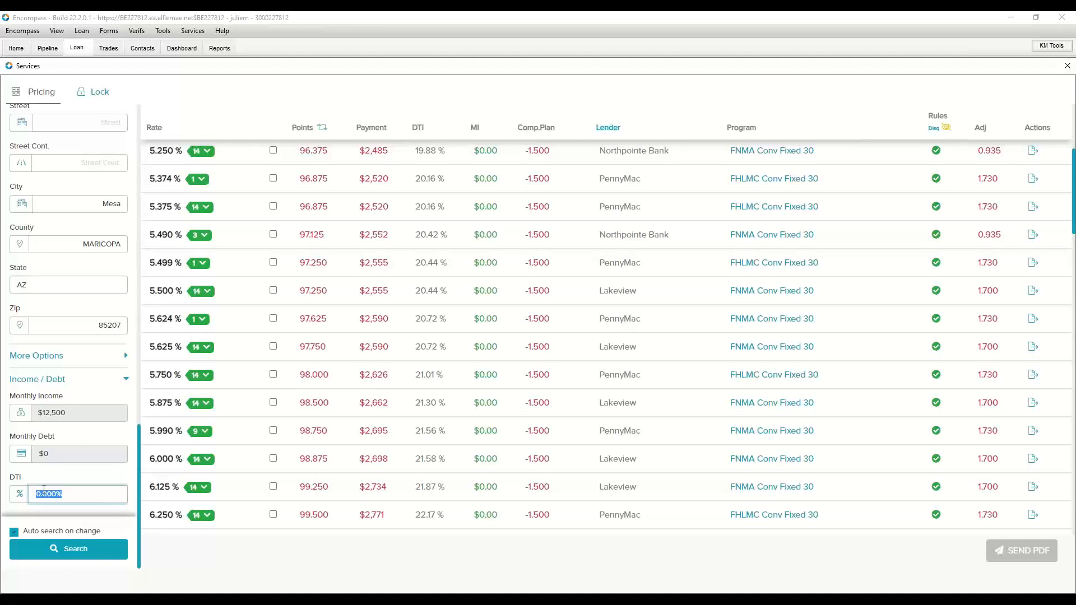
{"action": "type", "text": "32"}
{"action": "left_click", "coordinate": [88, 476]}
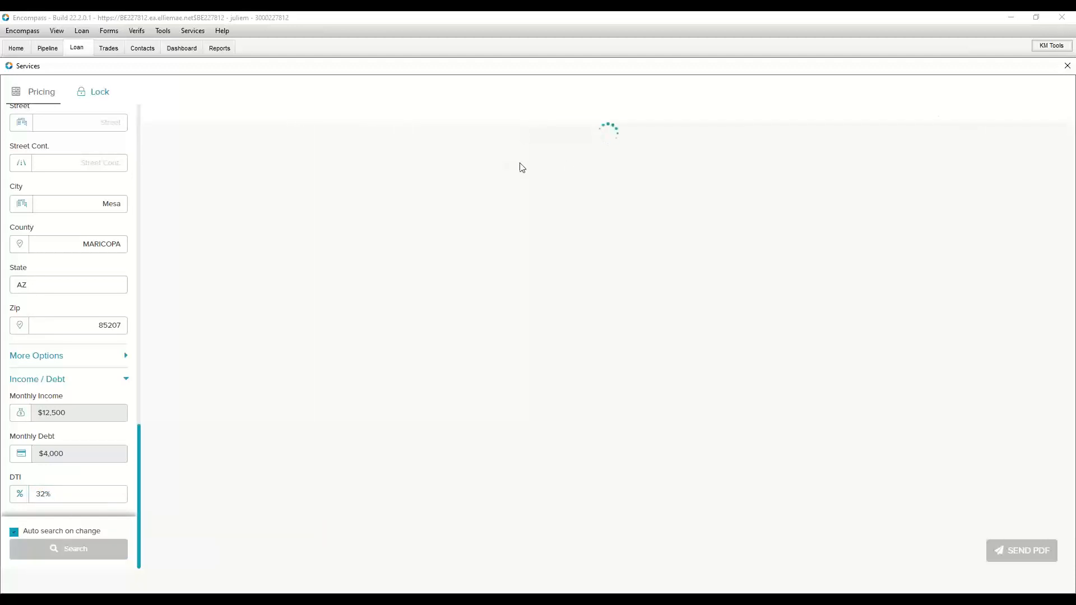
- Change the mortgage insurance company in the pricing scenario to NationalMI
{"action": "scroll", "coordinate": [114, 266], "scroll_direction": "up", "scroll_amount": 2}
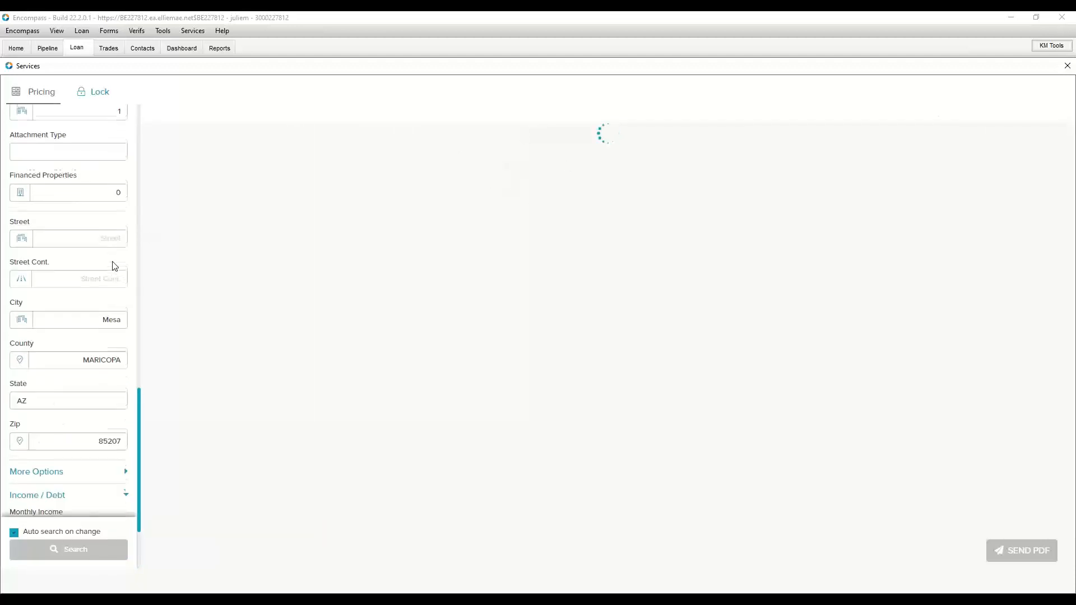
{"action": "scroll", "coordinate": [114, 266], "scroll_direction": "up", "scroll_amount": 7}
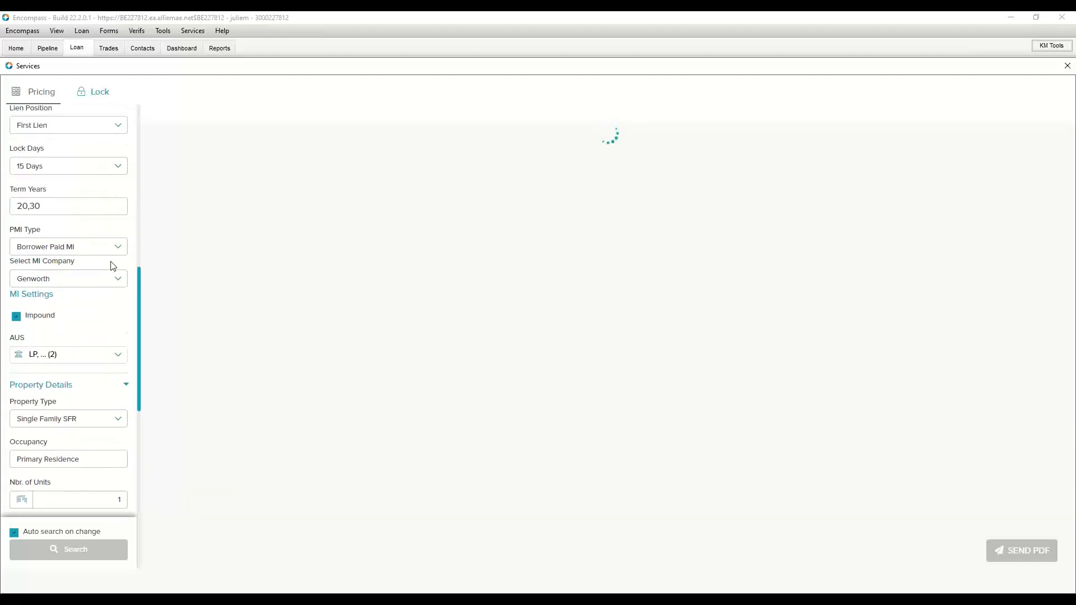
{"action": "left_click", "coordinate": [117, 278]}
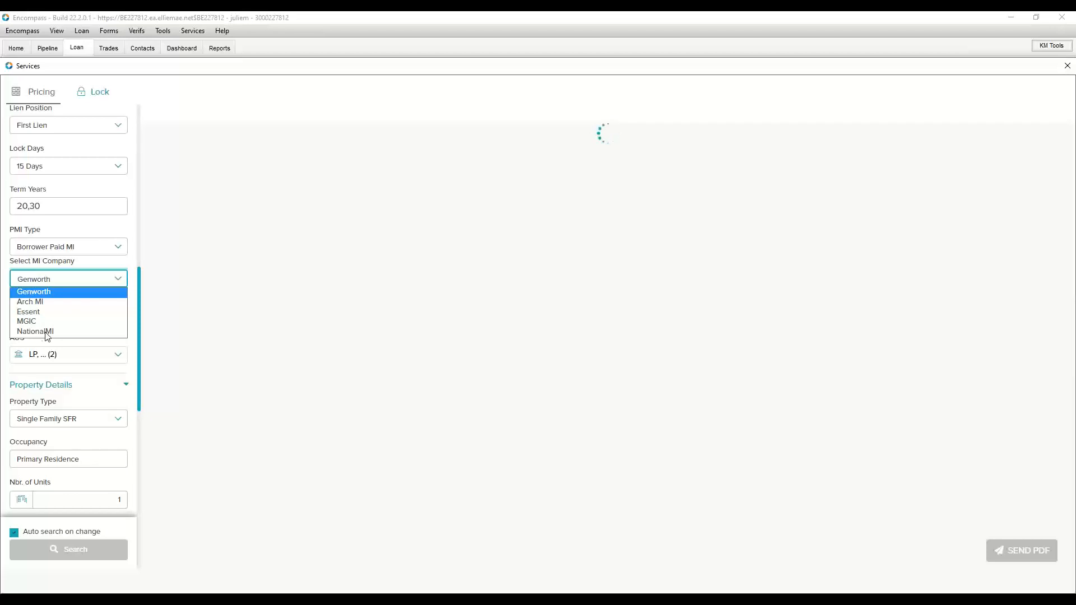
{"action": "left_click", "coordinate": [122, 280]}
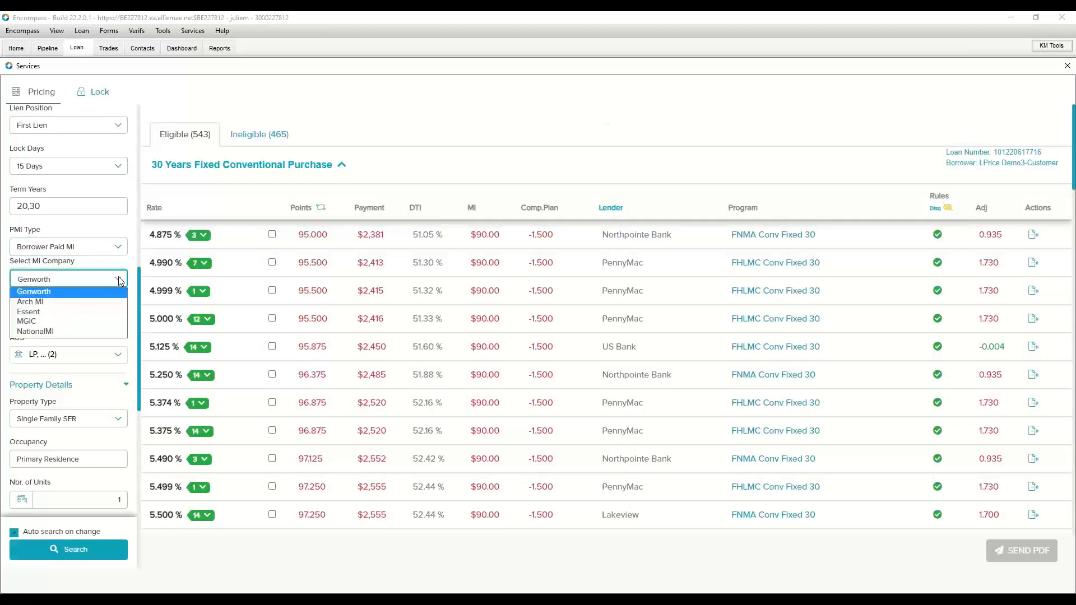
{"action": "left_click", "coordinate": [70, 331]}
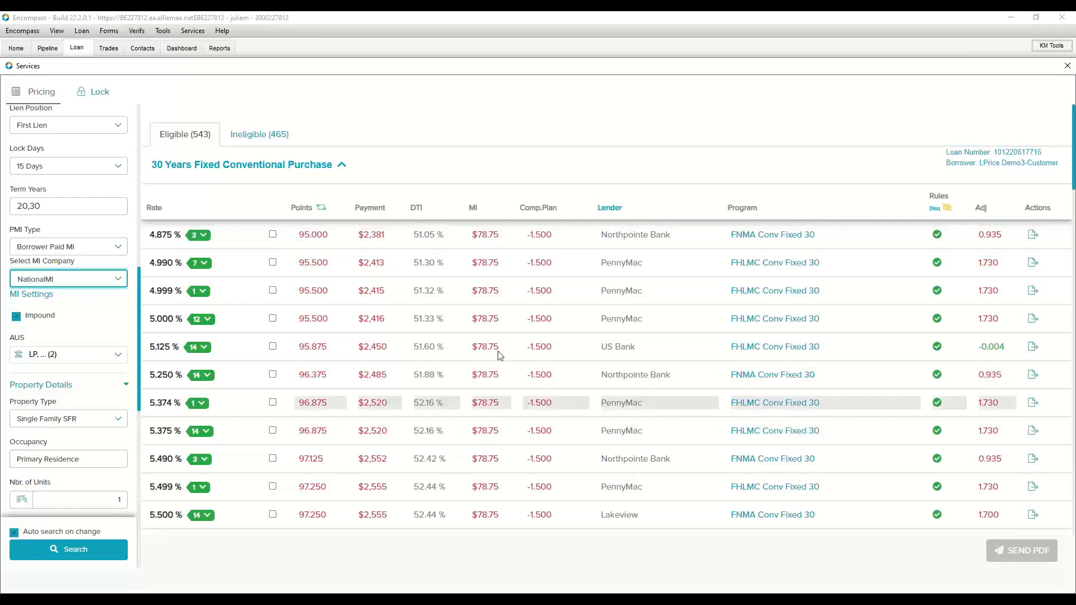
- Review the mortgage insurance settings, from the DU/LP decision down to the borrower self-employed option, and close them without applying changes
{"action": "left_click", "coordinate": [23, 296]}
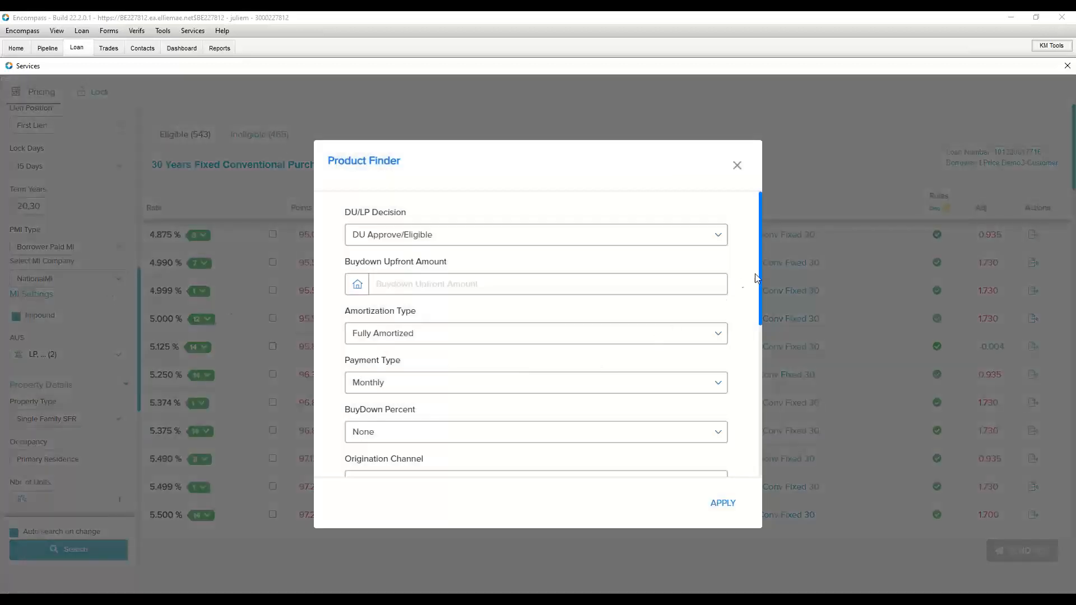
{"action": "left_click_drag", "start_coordinate": [762, 279], "coordinate": [747, 443]}
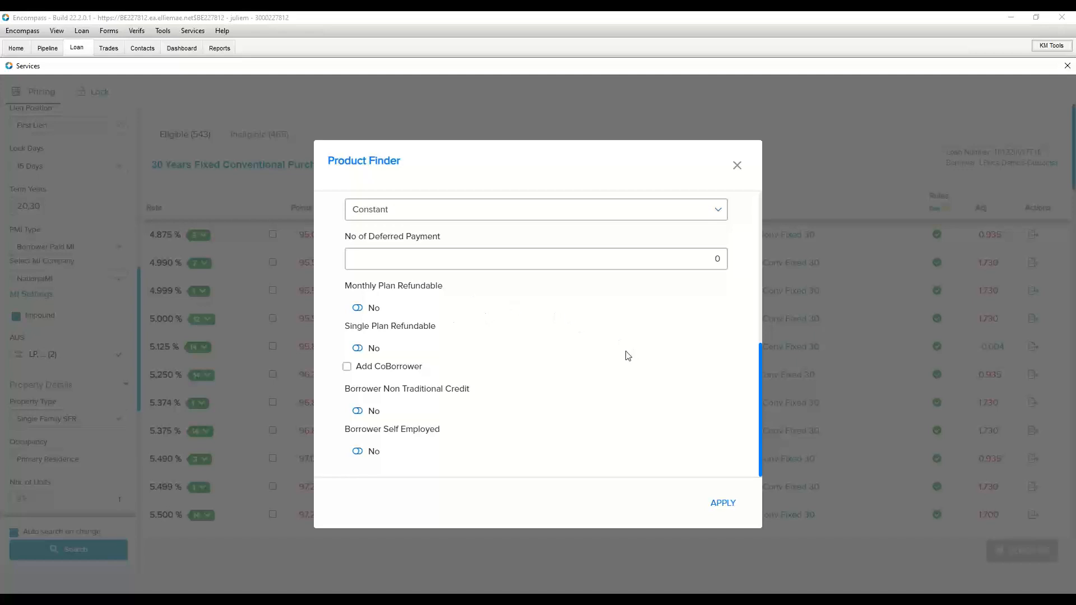
{"action": "scroll", "coordinate": [625, 363], "scroll_direction": "up", "scroll_amount": 2}
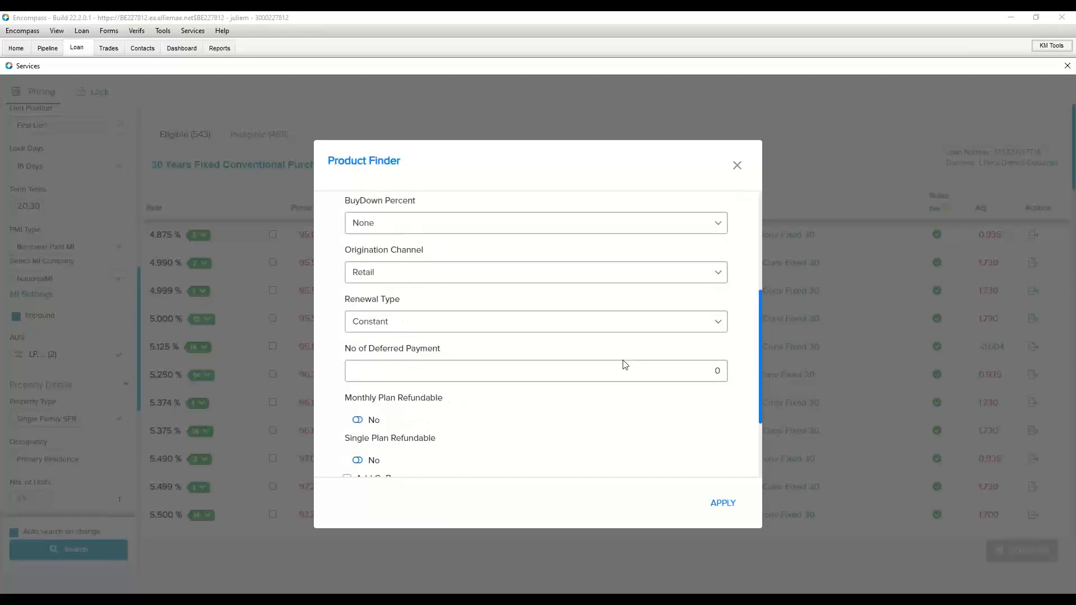
{"action": "scroll", "coordinate": [617, 356], "scroll_direction": "up", "scroll_amount": 3}
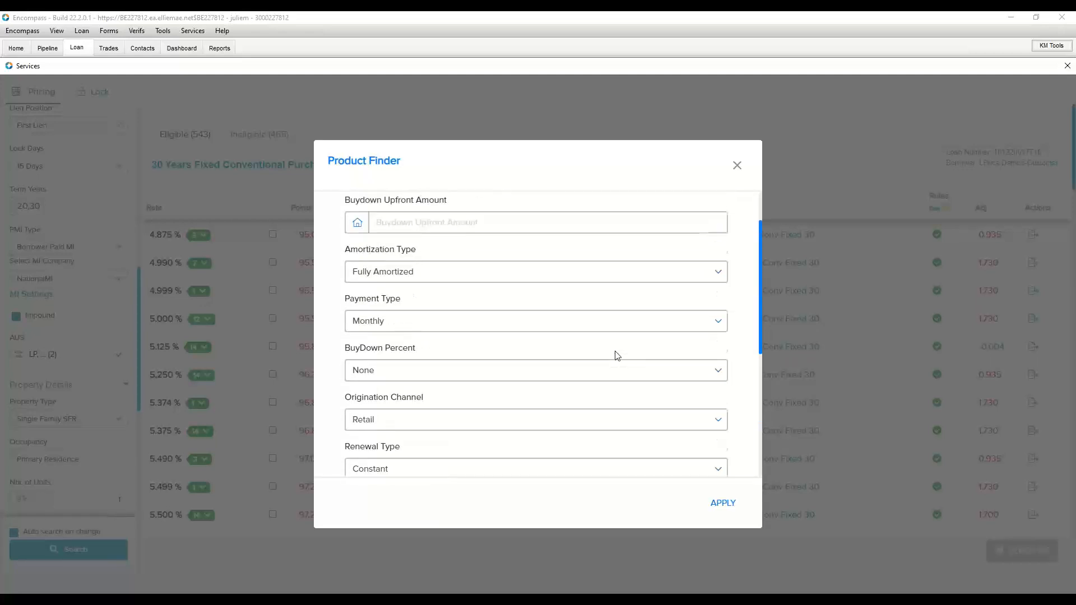
{"action": "left_click", "coordinate": [738, 166]}
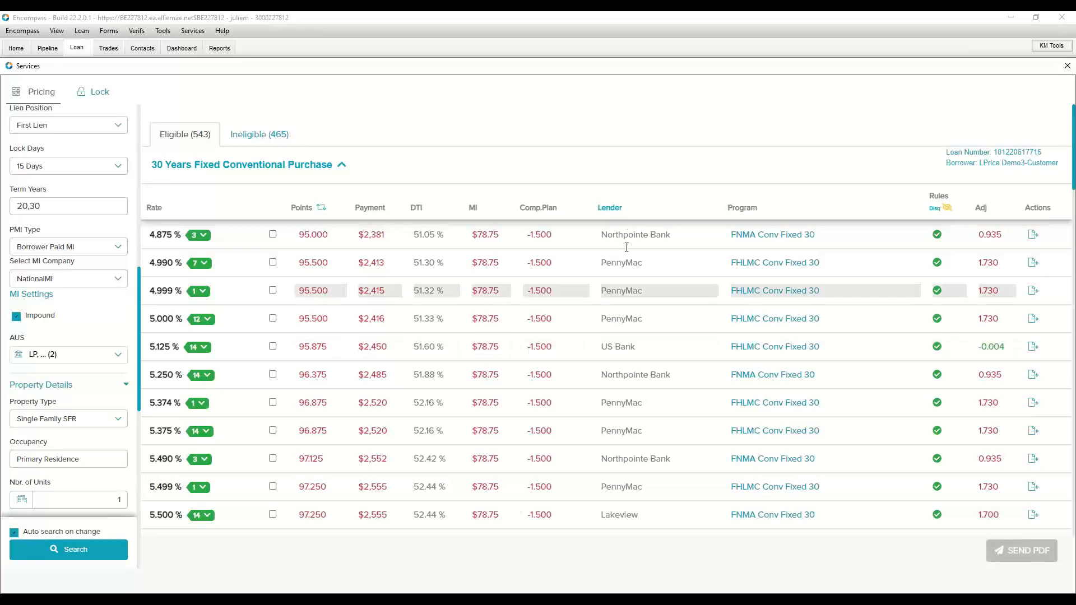
- Filter the pricing results to the lenders Chase, Flagstar and Fannie Mae
{"action": "left_click", "coordinate": [610, 207]}
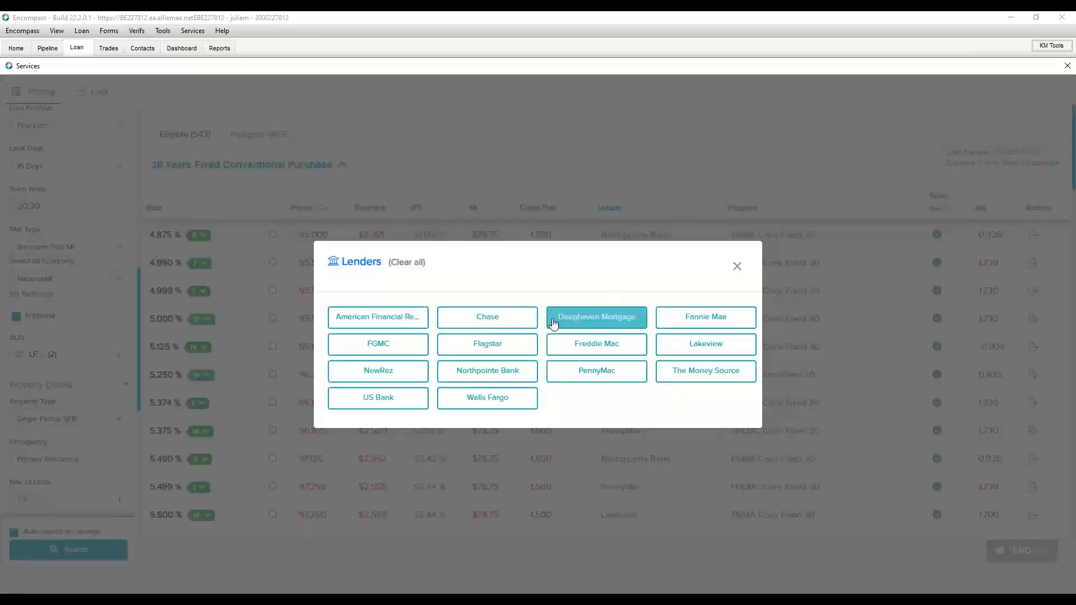
{"action": "left_click", "coordinate": [482, 319]}
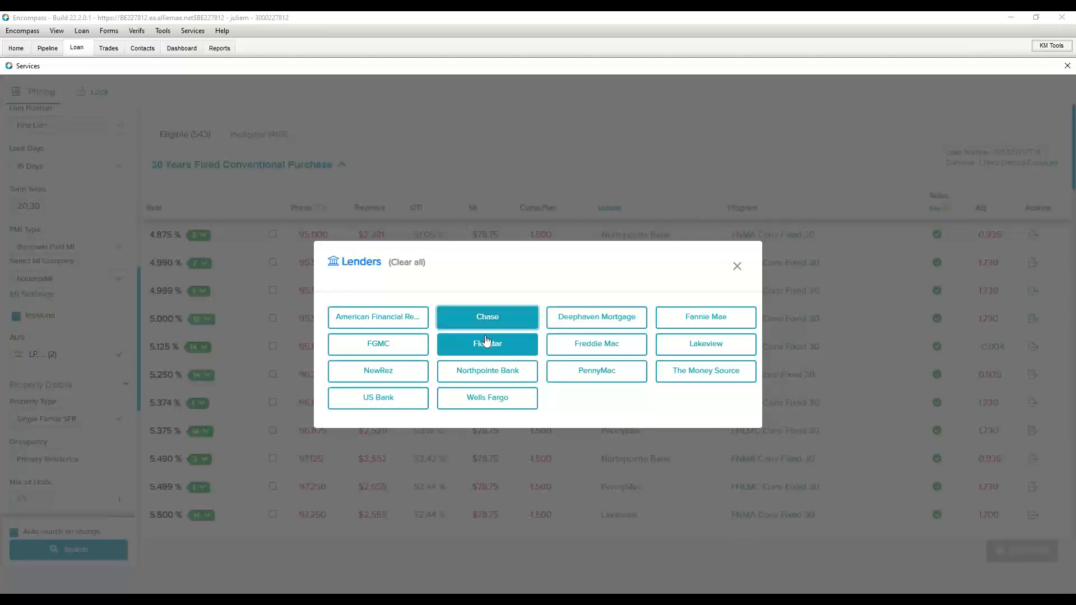
{"action": "left_click", "coordinate": [479, 348]}
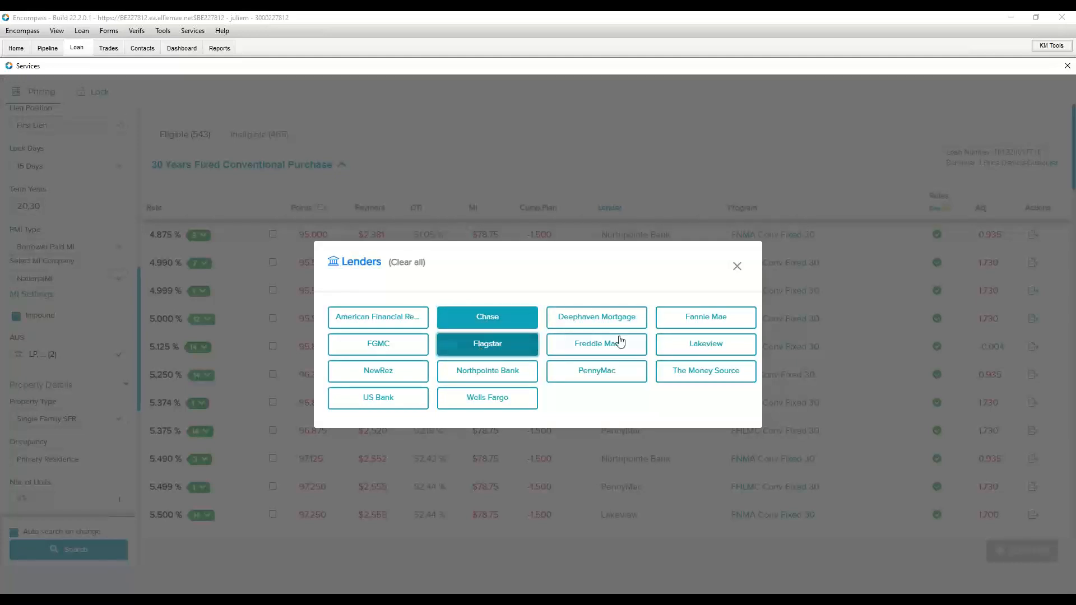
{"action": "left_click", "coordinate": [697, 320]}
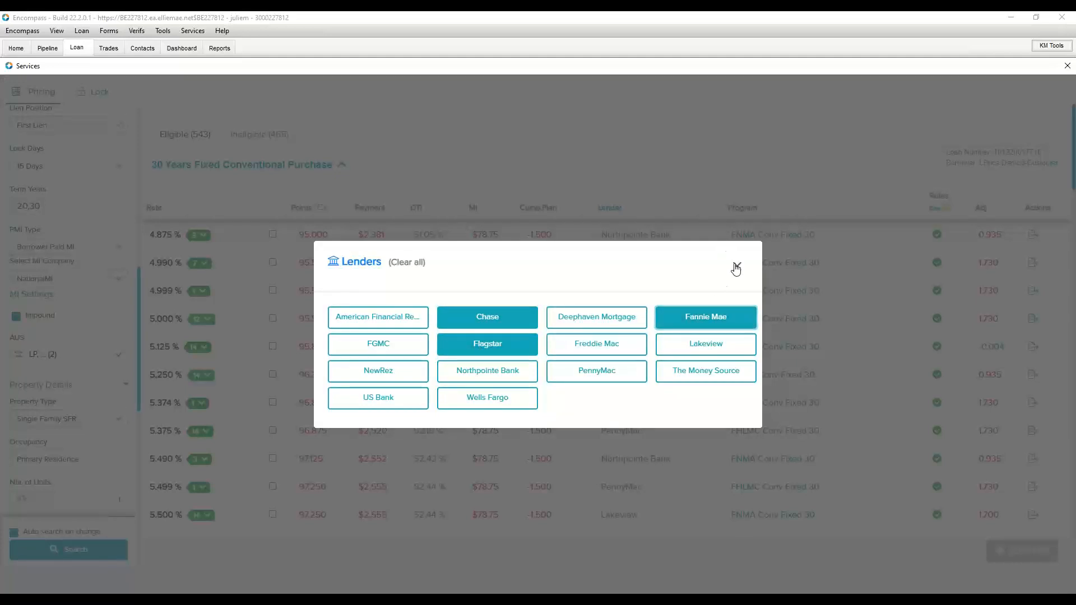
{"action": "left_click", "coordinate": [674, 182]}
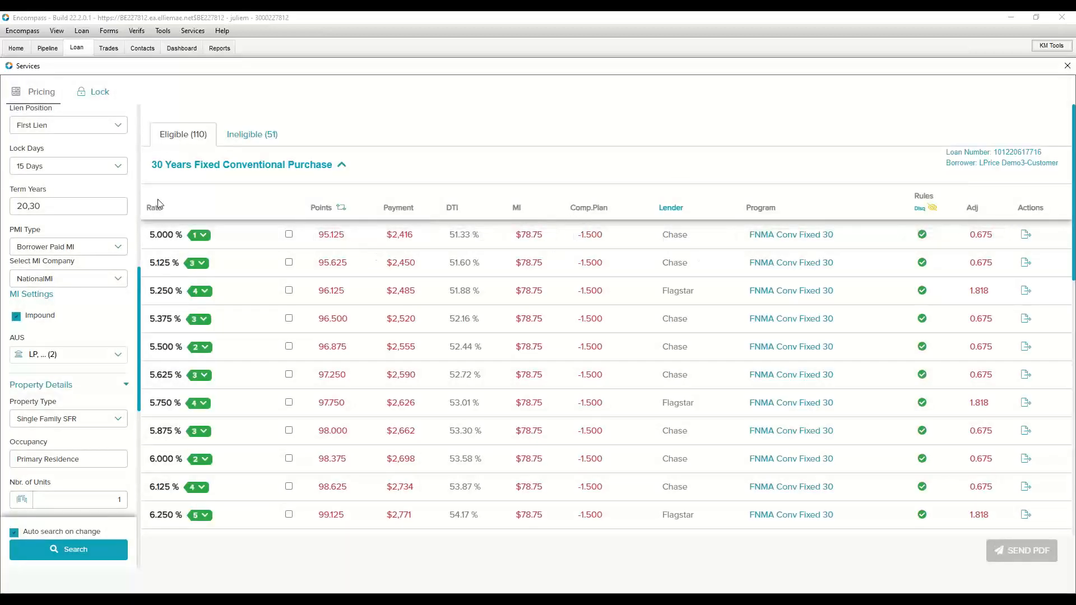
- Expand the program offers at the 5.250% and 5.750% rates for comparison, and check the available AUS options
{"action": "left_click", "coordinate": [203, 291]}
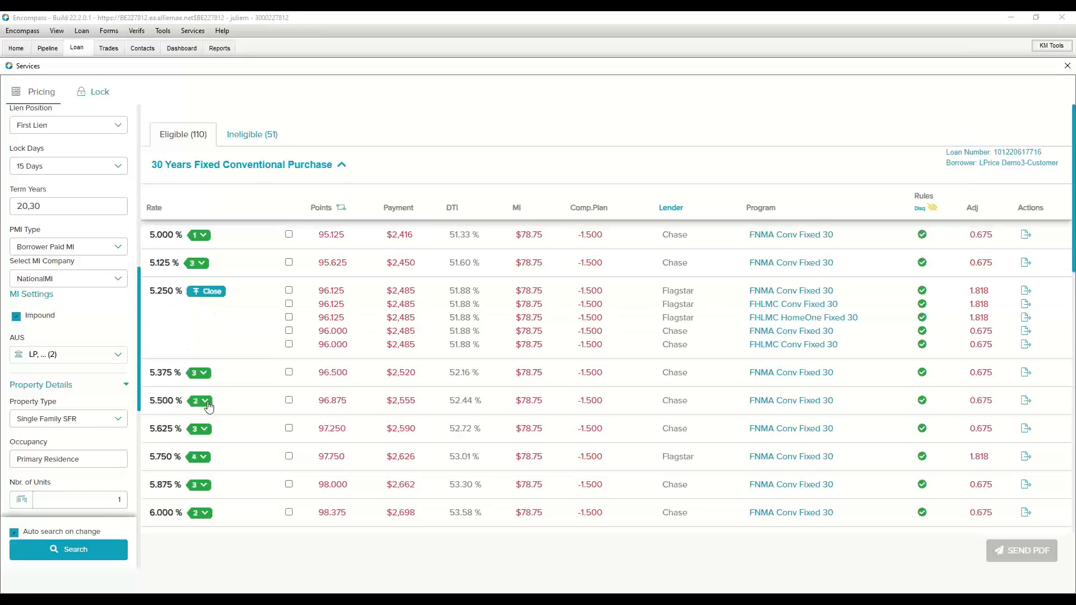
{"action": "left_click", "coordinate": [205, 457]}
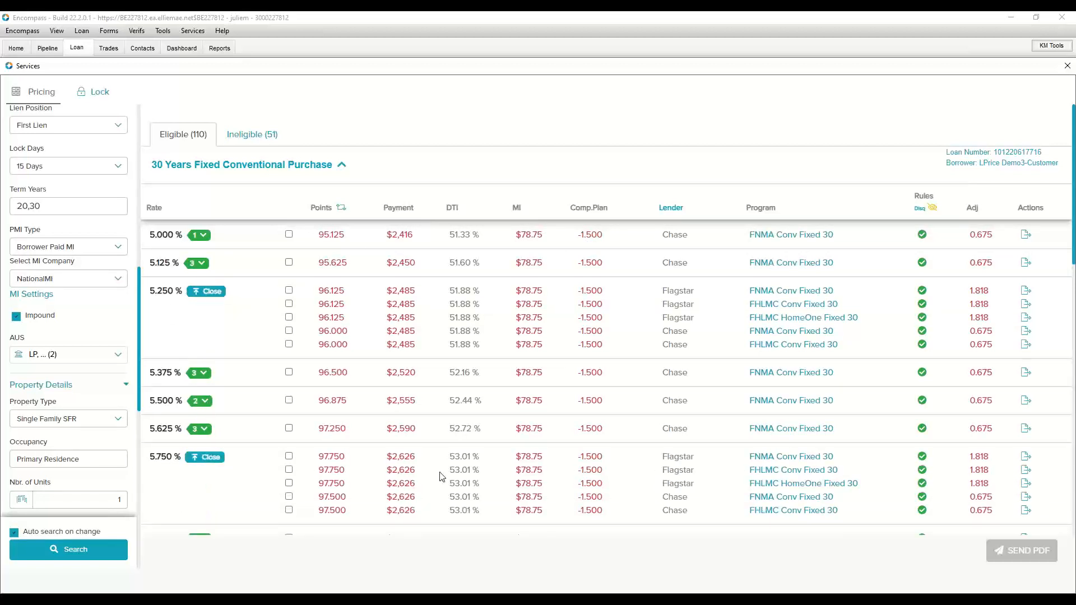
{"action": "scroll", "coordinate": [451, 468], "scroll_direction": "down", "scroll_amount": 1}
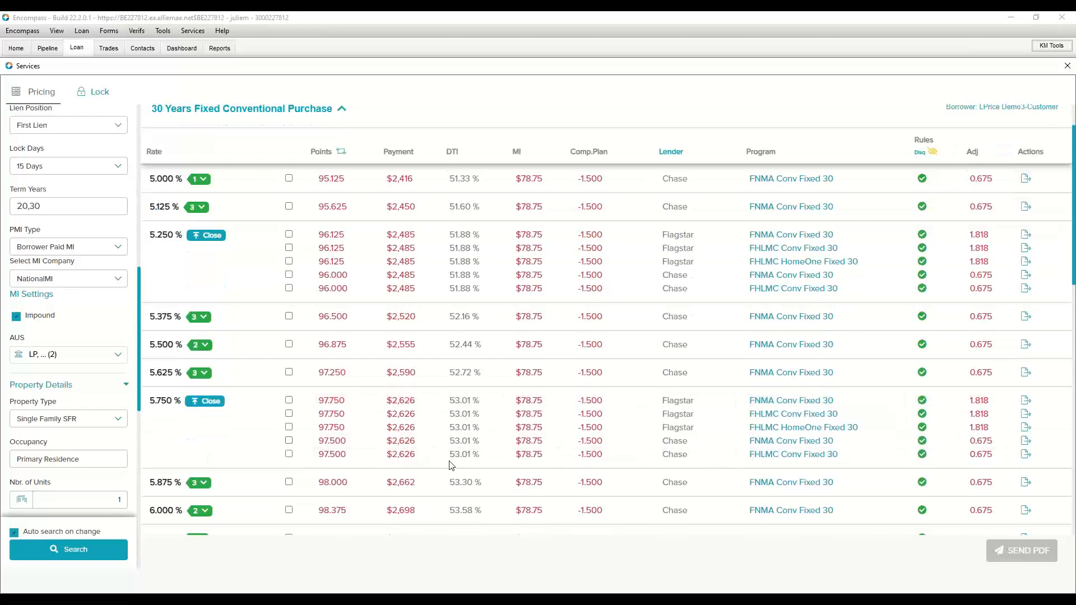
{"action": "scroll", "coordinate": [451, 468], "scroll_direction": "up", "scroll_amount": 1}
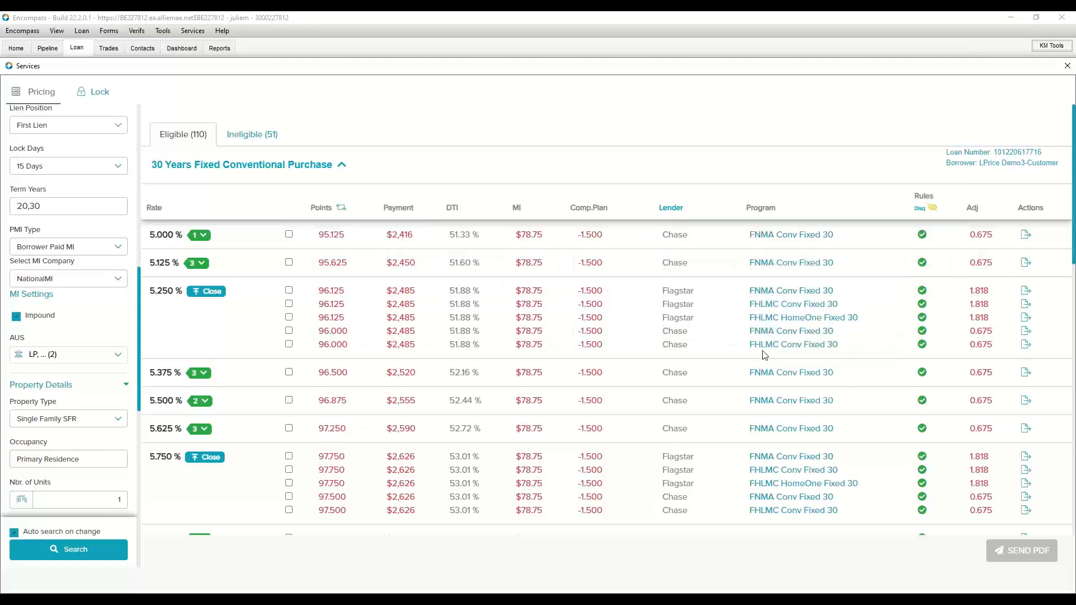
{"action": "left_click", "coordinate": [120, 358]}
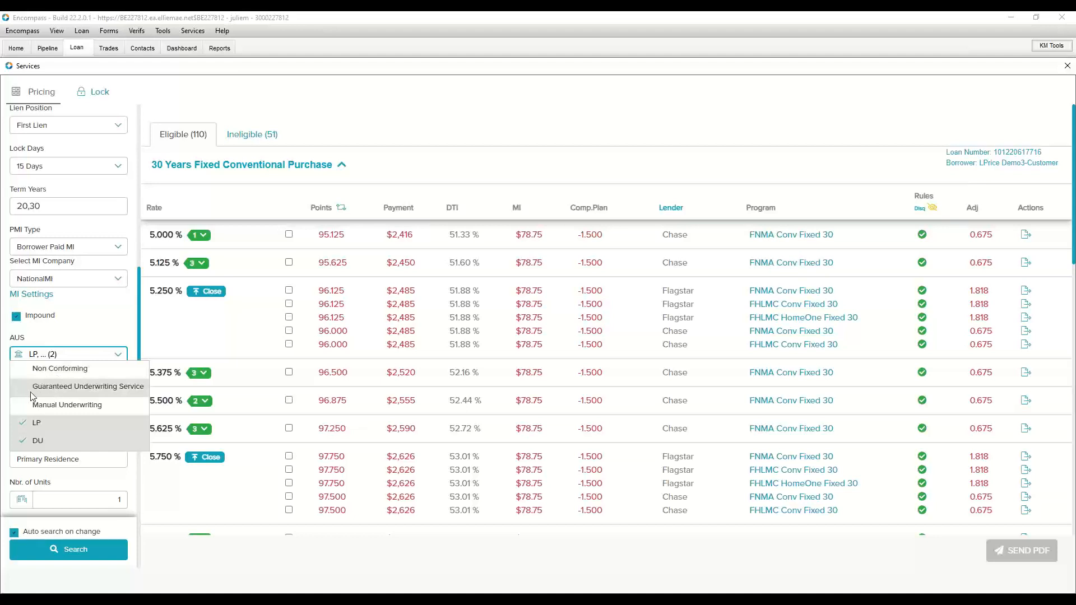
{"action": "left_click", "coordinate": [110, 324]}
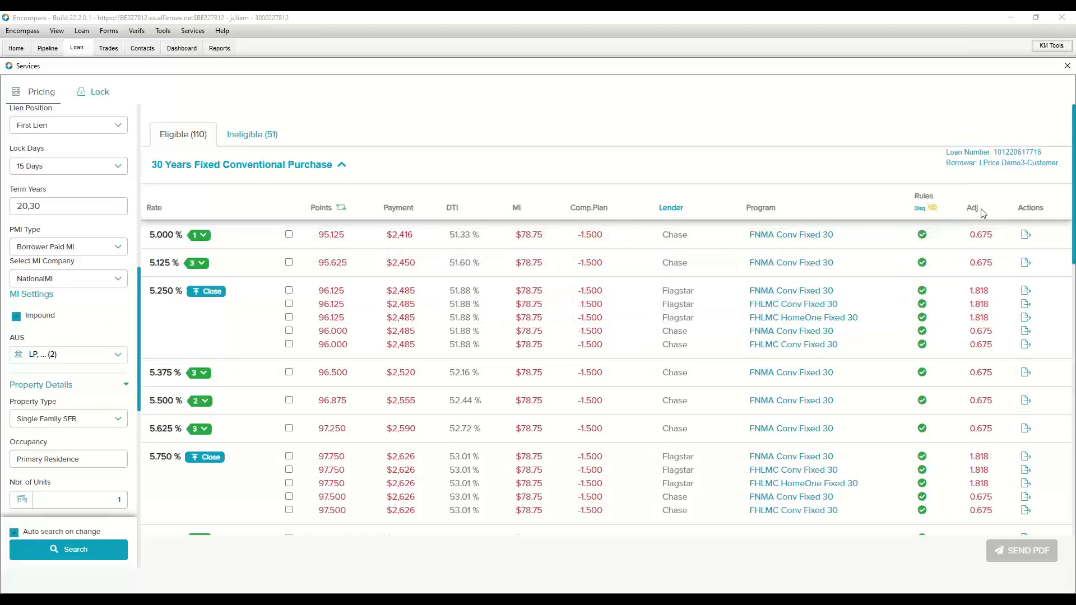
- Review the pricing adjustments of Flagstar's FHLMC HomeOne Fixed 30 offer at 5.250%, and close the details
{"action": "left_click", "coordinate": [981, 318]}
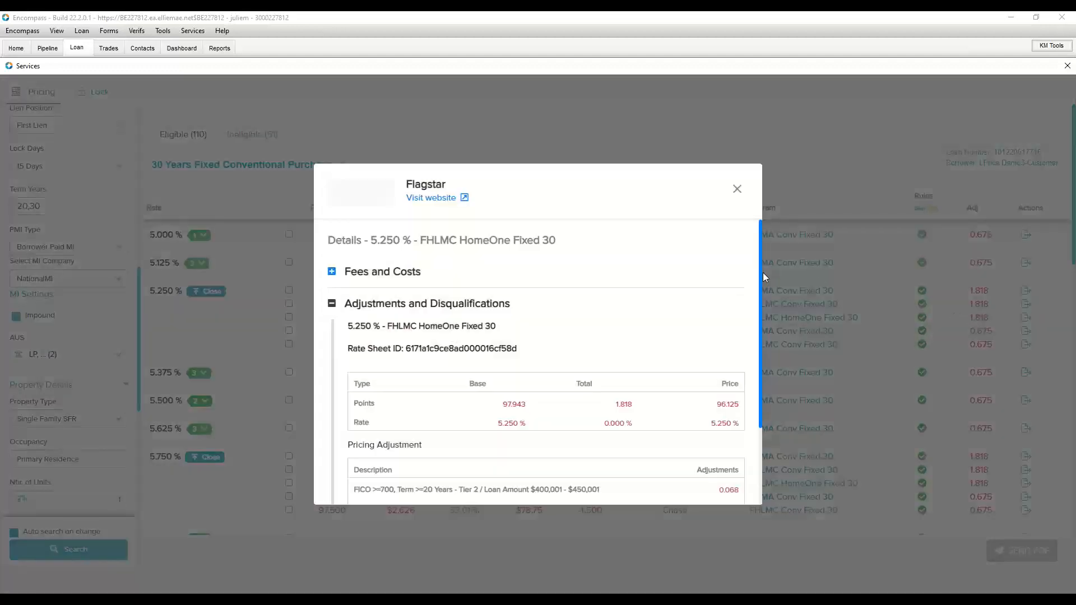
{"action": "left_click_drag", "start_coordinate": [761, 273], "coordinate": [765, 419]}
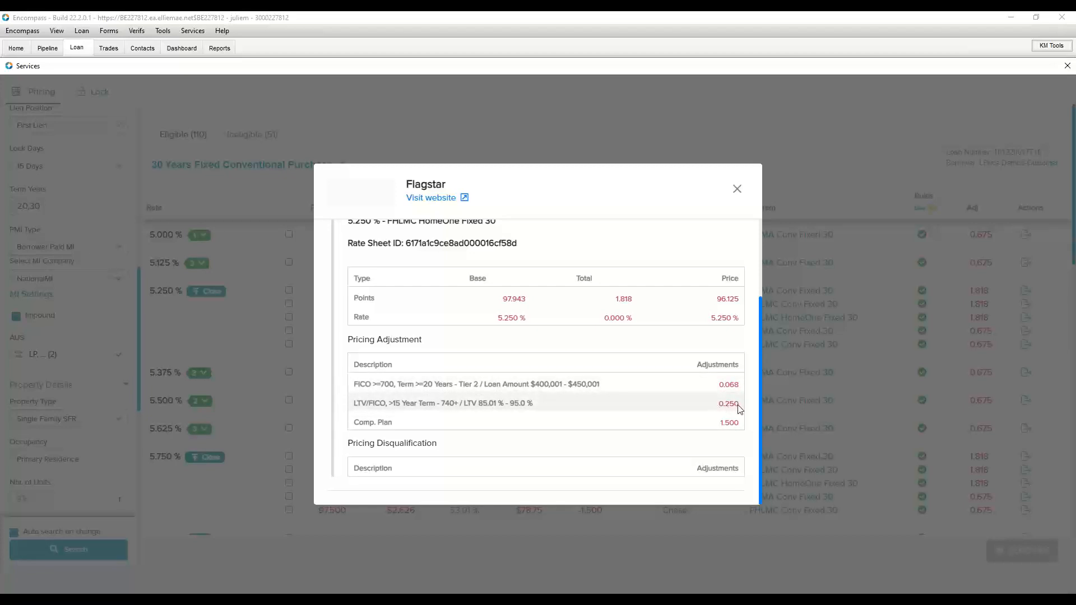
{"action": "left_click", "coordinate": [738, 189]}
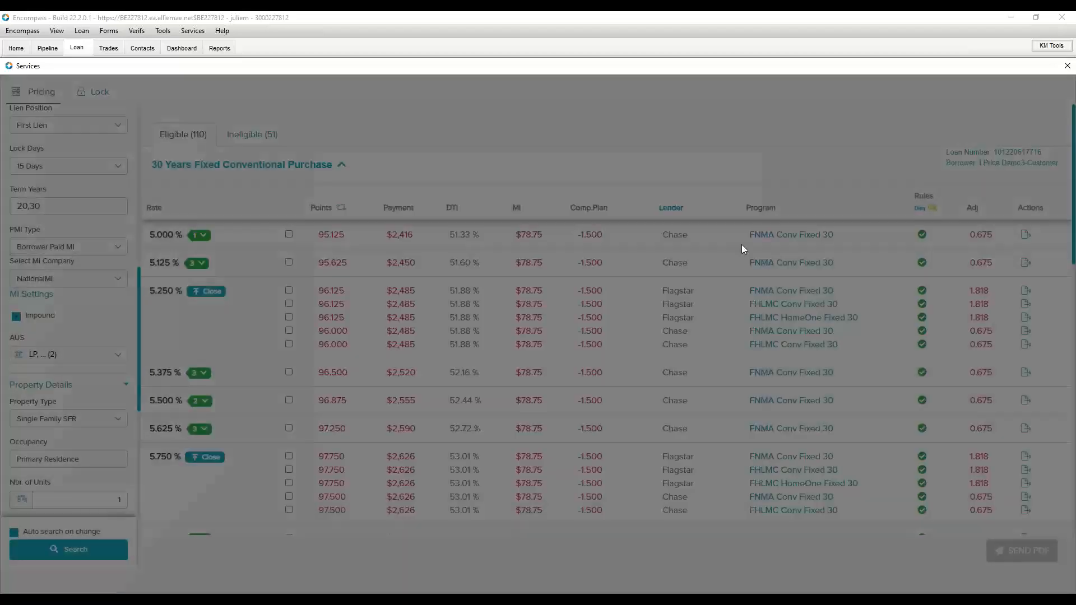
- Look through the higher 30-year rates and expand the program offers at 6.625% for comparison
{"action": "scroll", "coordinate": [501, 412], "scroll_direction": "down", "scroll_amount": 5}
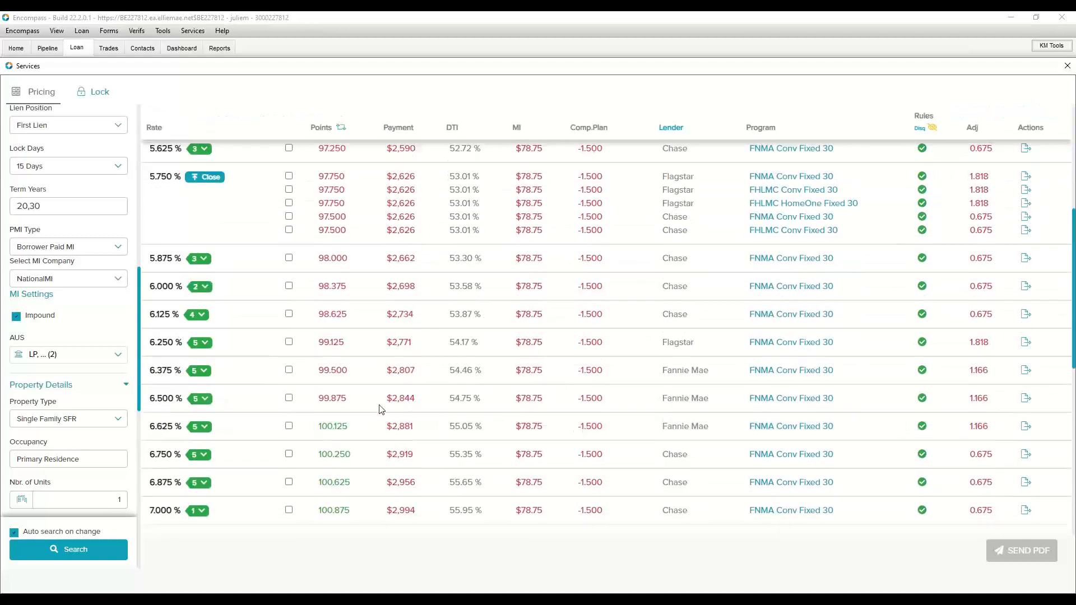
{"action": "scroll", "coordinate": [381, 409], "scroll_direction": "down", "scroll_amount": 4}
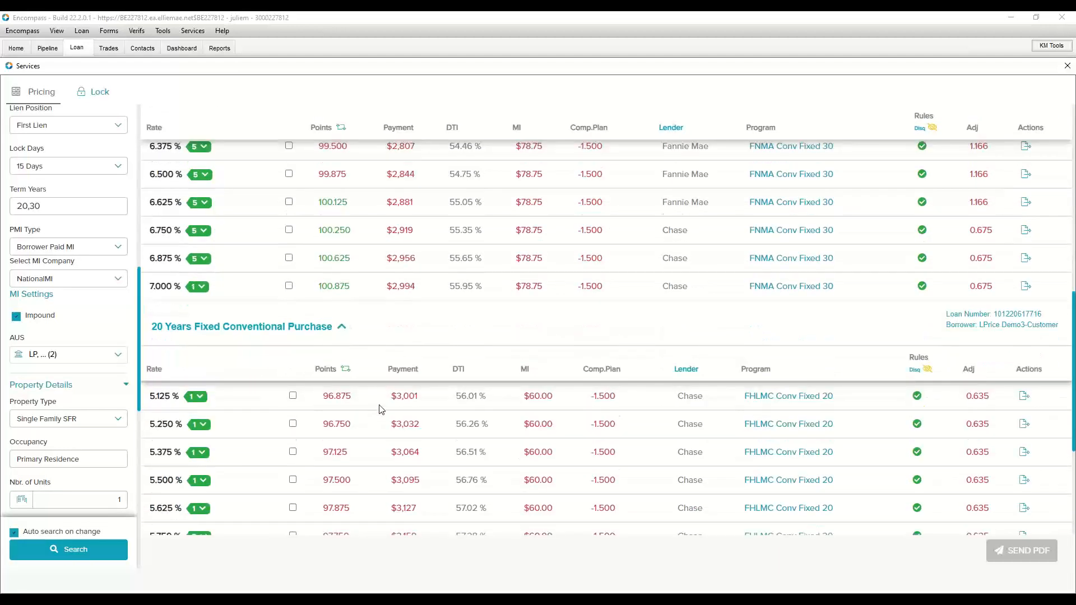
{"action": "scroll", "coordinate": [379, 410], "scroll_direction": "up", "scroll_amount": 3}
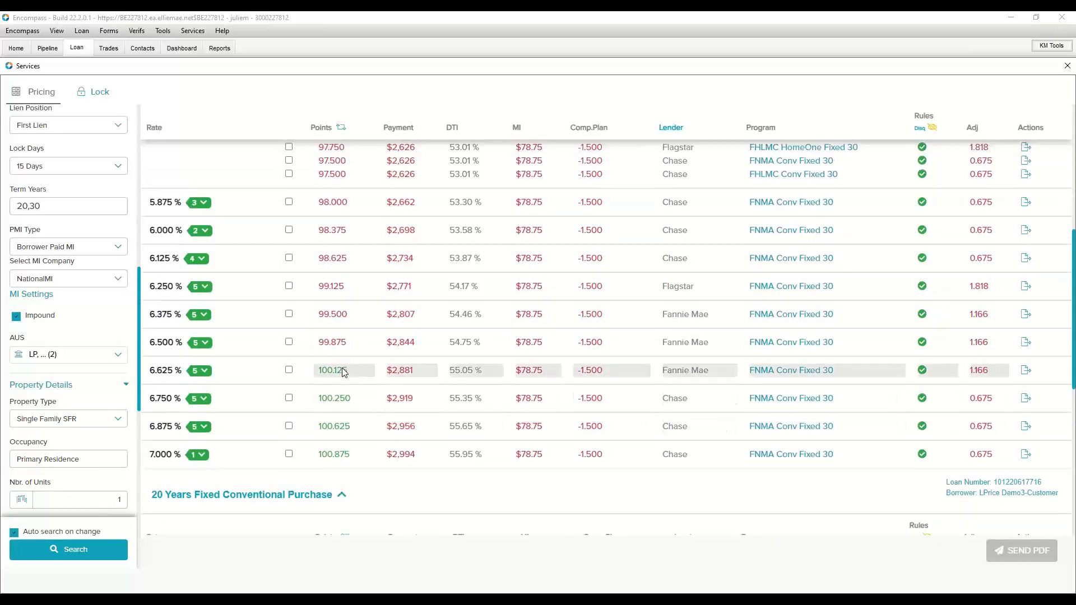
{"action": "left_click", "coordinate": [209, 375]}
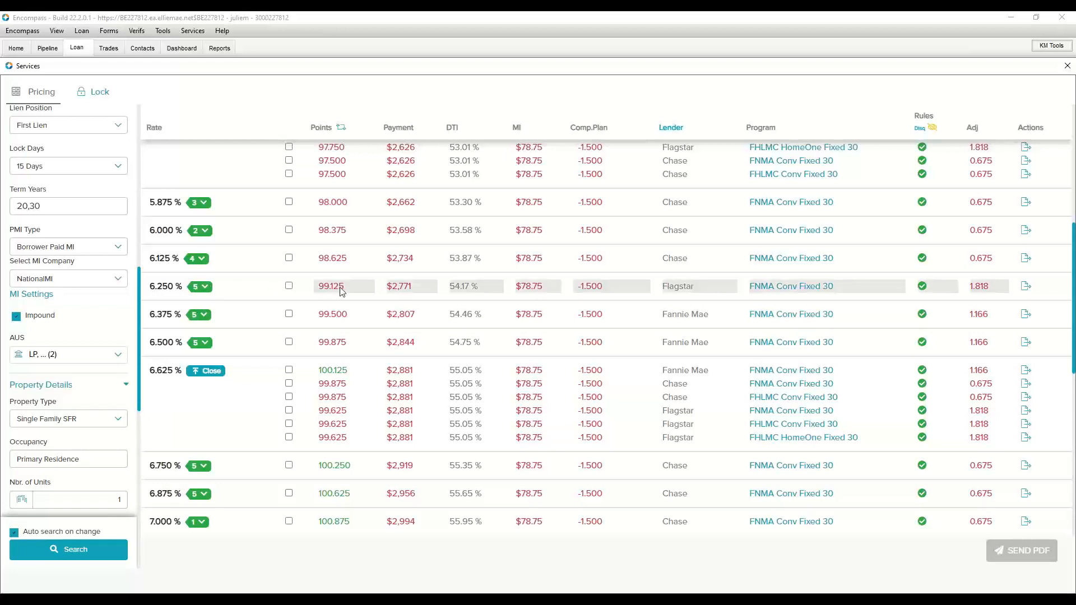
- Export the pricing of Flagstar's FNMA Conv Fixed 30 offer at 6.250% after checking its fields, and acknowledge the notice
{"action": "left_click", "coordinate": [1025, 289]}
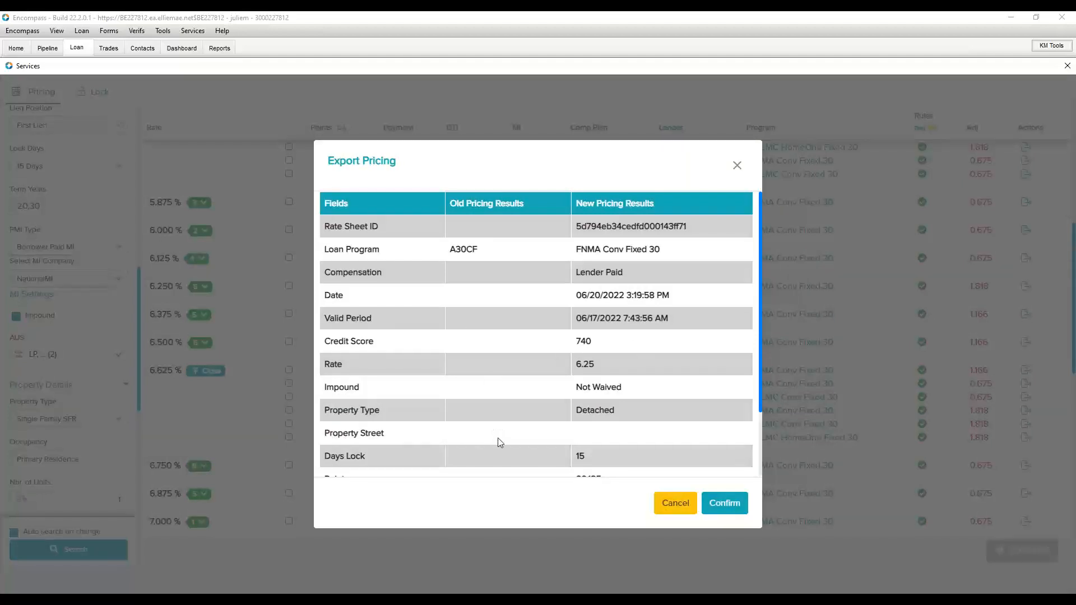
{"action": "scroll", "coordinate": [498, 440], "scroll_direction": "down", "scroll_amount": 1}
{"action": "scroll", "coordinate": [498, 440], "scroll_direction": "up", "scroll_amount": 1}
{"action": "scroll", "coordinate": [618, 385], "scroll_direction": "down", "scroll_amount": 2}
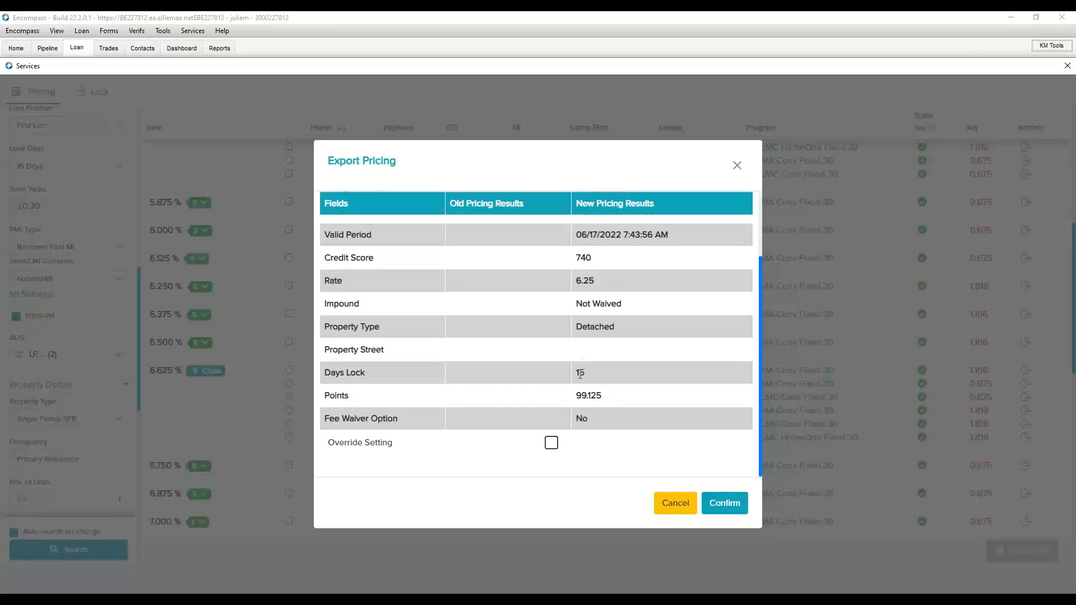
{"action": "left_click", "coordinate": [720, 504]}
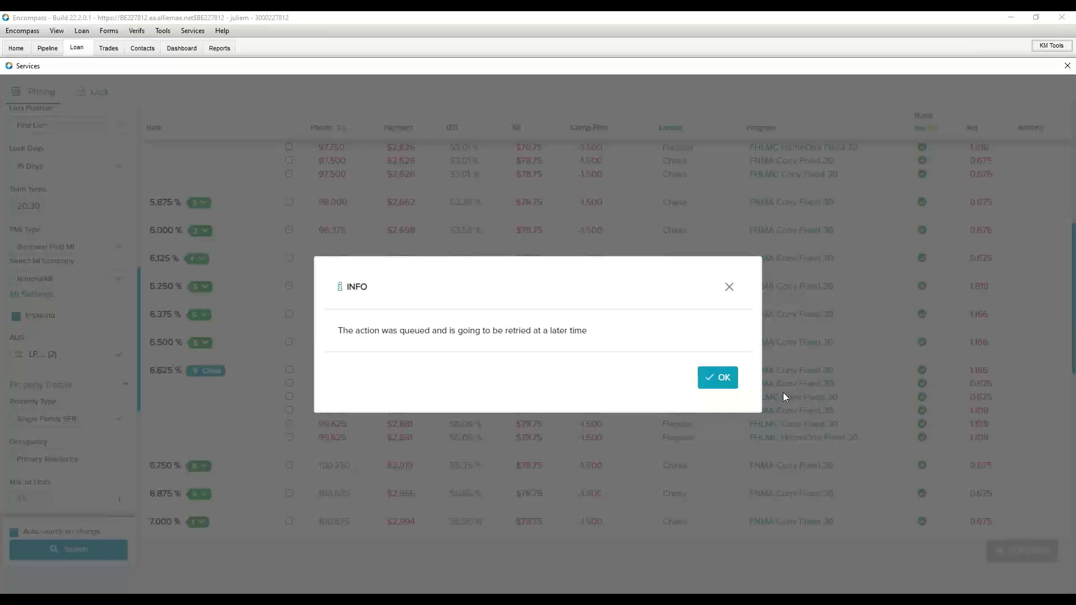
{"action": "left_click", "coordinate": [717, 384]}
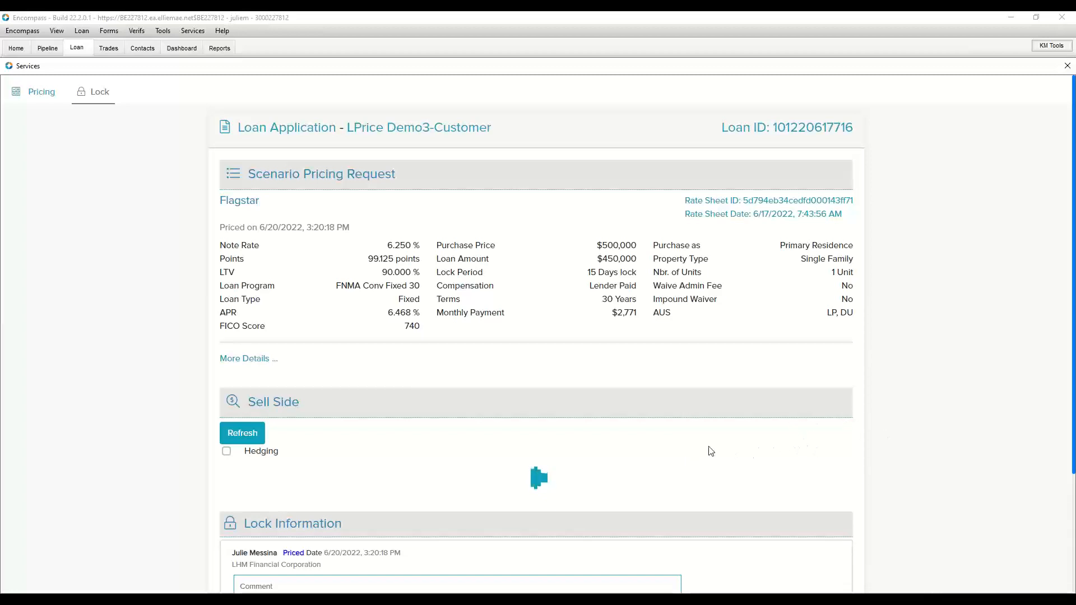
- Examine the lock page, from the scenario pricing request and the 20- and 30-year sell side offers to the lock information
{"action": "scroll", "coordinate": [707, 448], "scroll_direction": "down", "scroll_amount": 3}
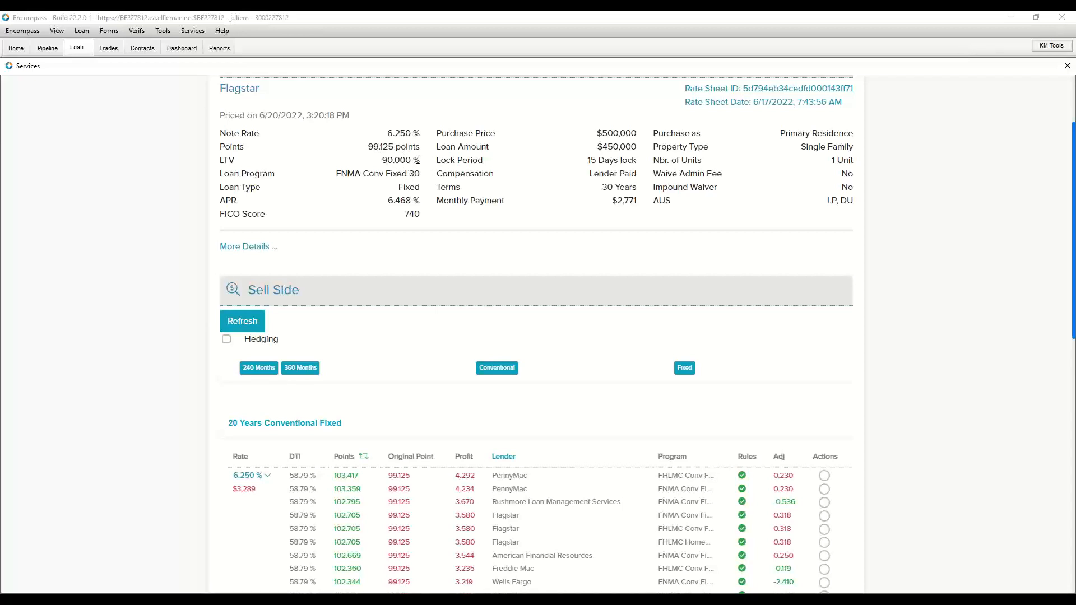
{"action": "scroll", "coordinate": [599, 224], "scroll_direction": "down", "scroll_amount": 6}
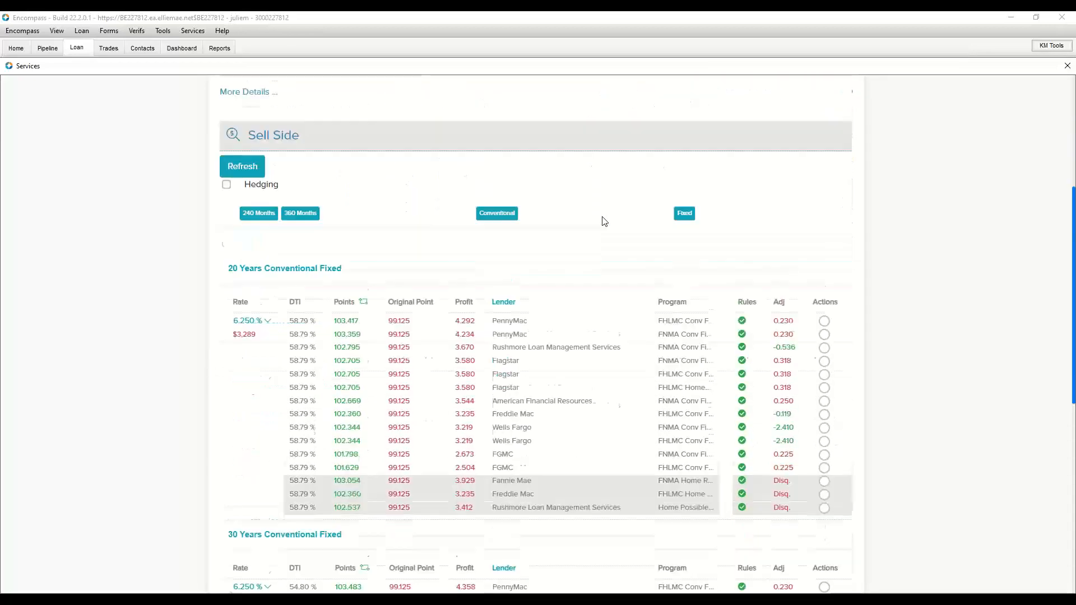
{"action": "scroll", "coordinate": [595, 248], "scroll_direction": "down", "scroll_amount": 2}
{"action": "scroll", "coordinate": [593, 245], "scroll_direction": "up", "scroll_amount": 5}
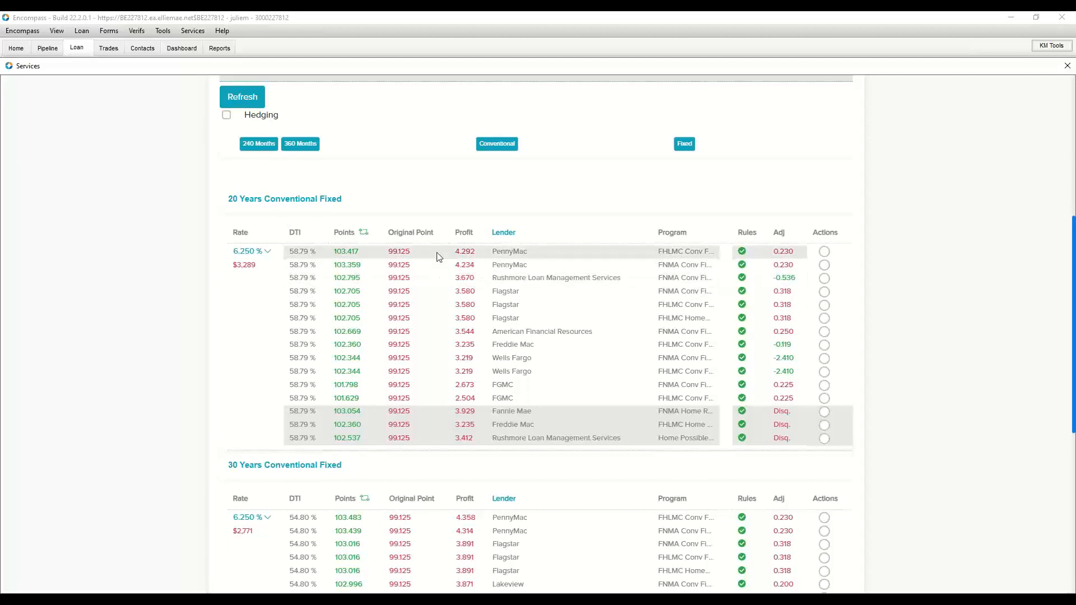
{"action": "scroll", "coordinate": [439, 257], "scroll_direction": "down", "scroll_amount": 5}
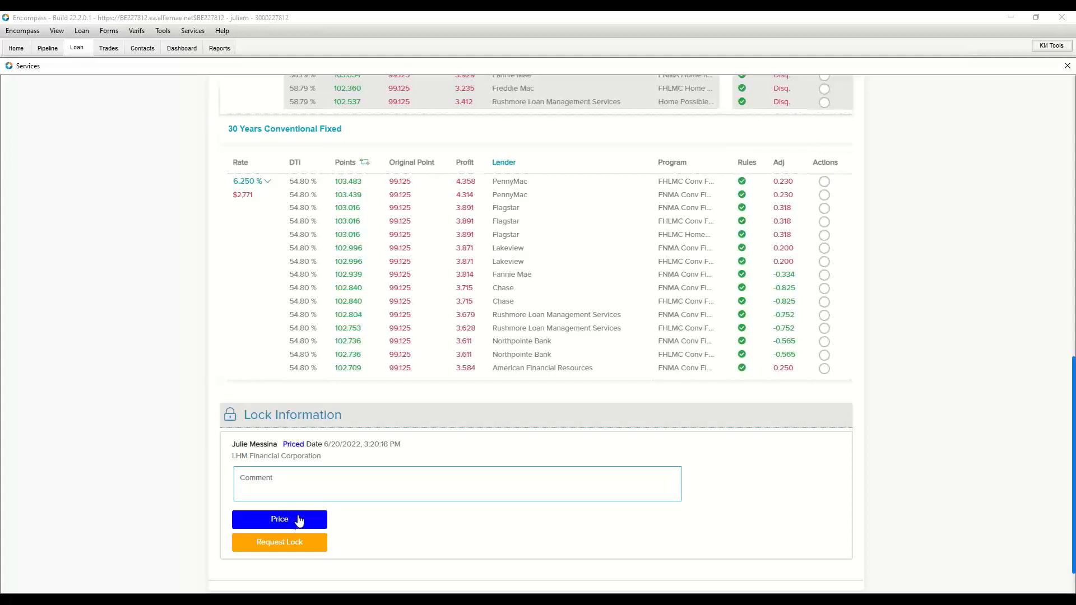
{"action": "scroll", "coordinate": [844, 364], "scroll_direction": "up", "scroll_amount": 8}
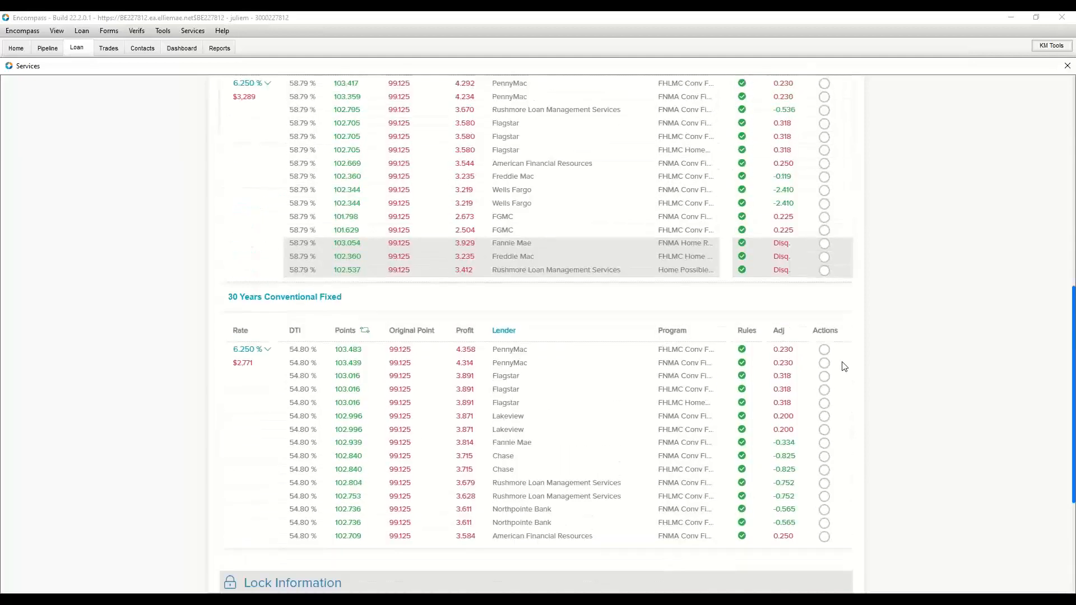
{"action": "scroll", "coordinate": [778, 318], "scroll_direction": "up", "scroll_amount": 2}
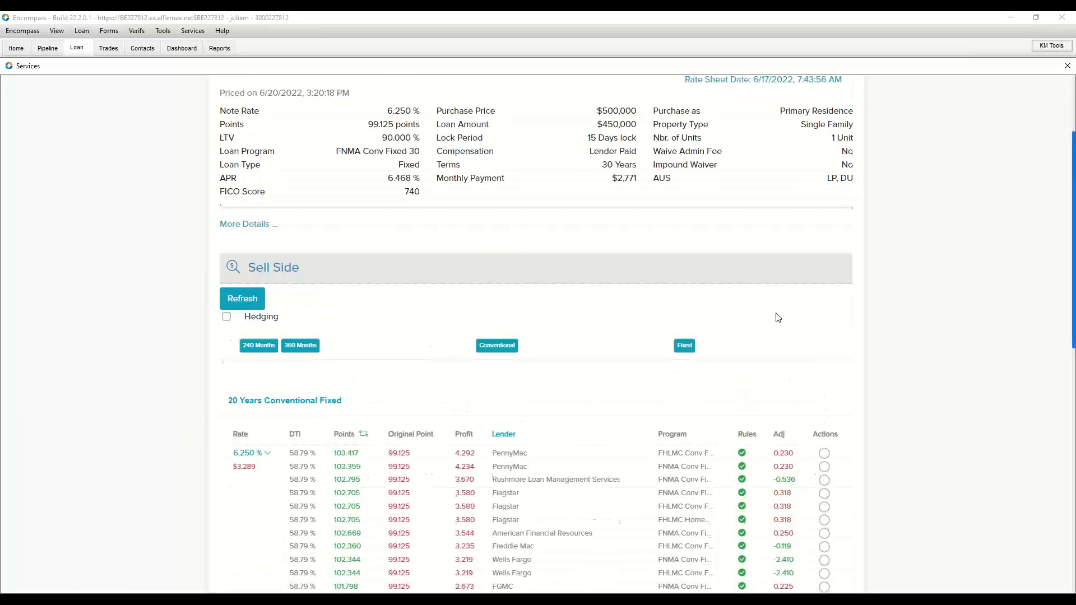
{"action": "scroll", "coordinate": [759, 314], "scroll_direction": "down", "scroll_amount": 10}
{"action": "scroll", "coordinate": [572, 399], "scroll_direction": "down", "scroll_amount": 1}
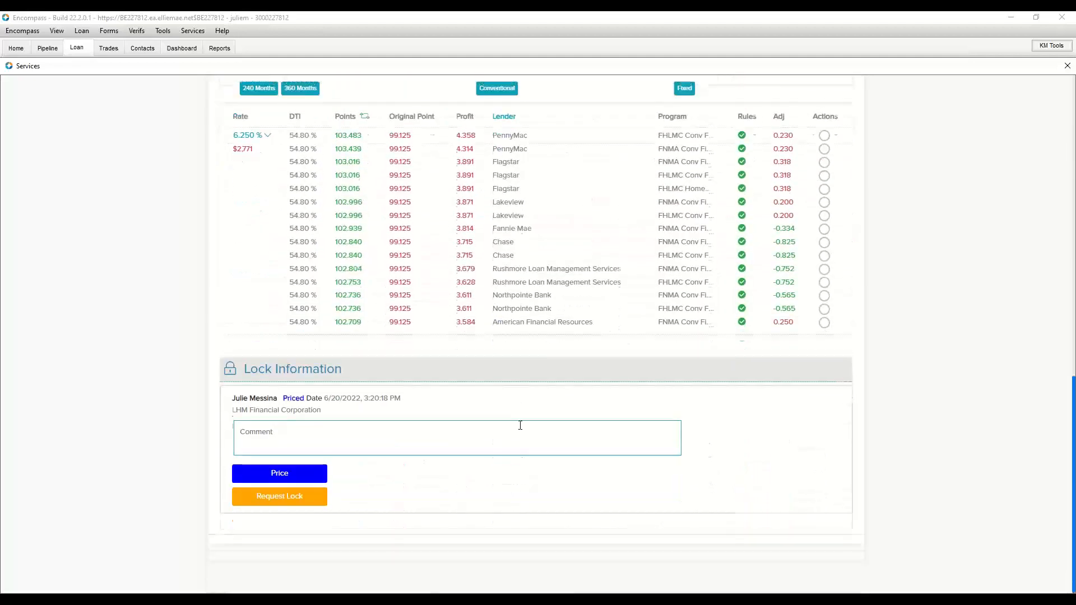
- Enter the lock comment "Charge borrower 0.875% discount and lock at 6.250%"
{"action": "left_click", "coordinate": [254, 430]}
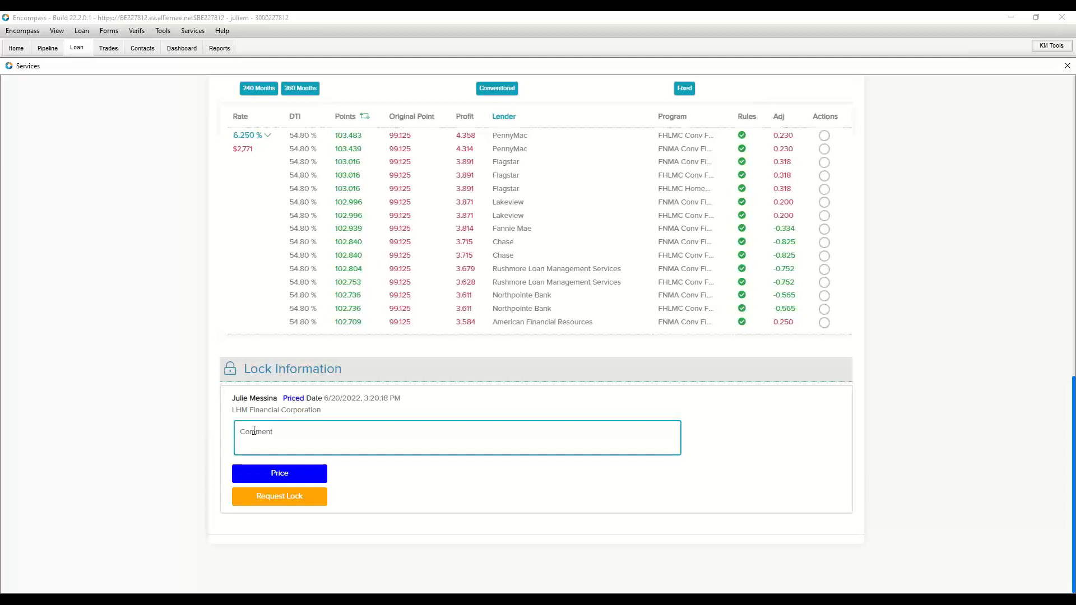
{"action": "type", "text": "Change bo"}
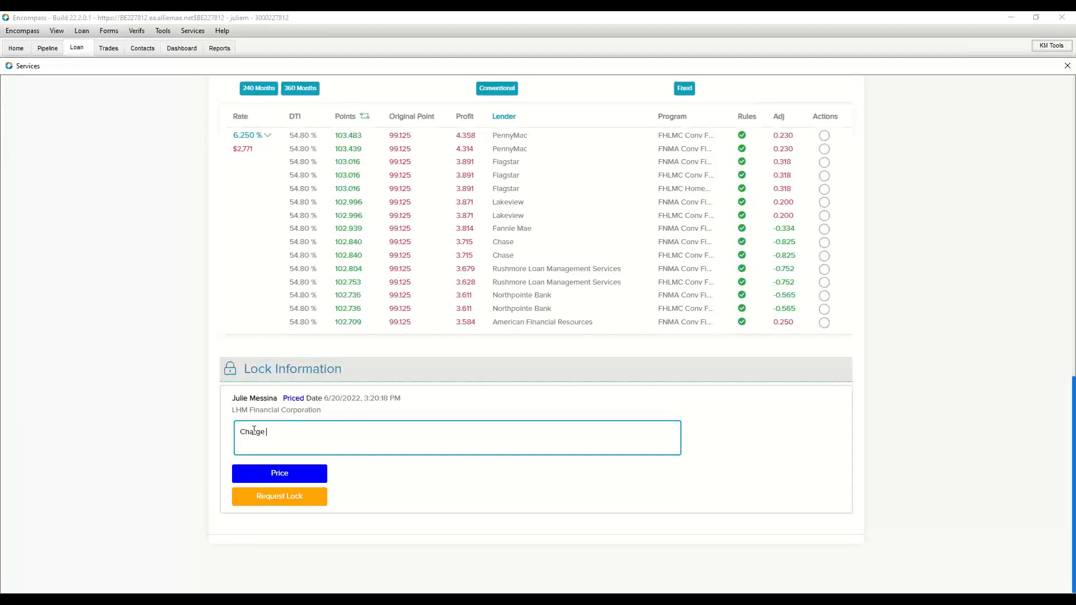
{"action": "type", "text": "rrower 0.87% discount and"}
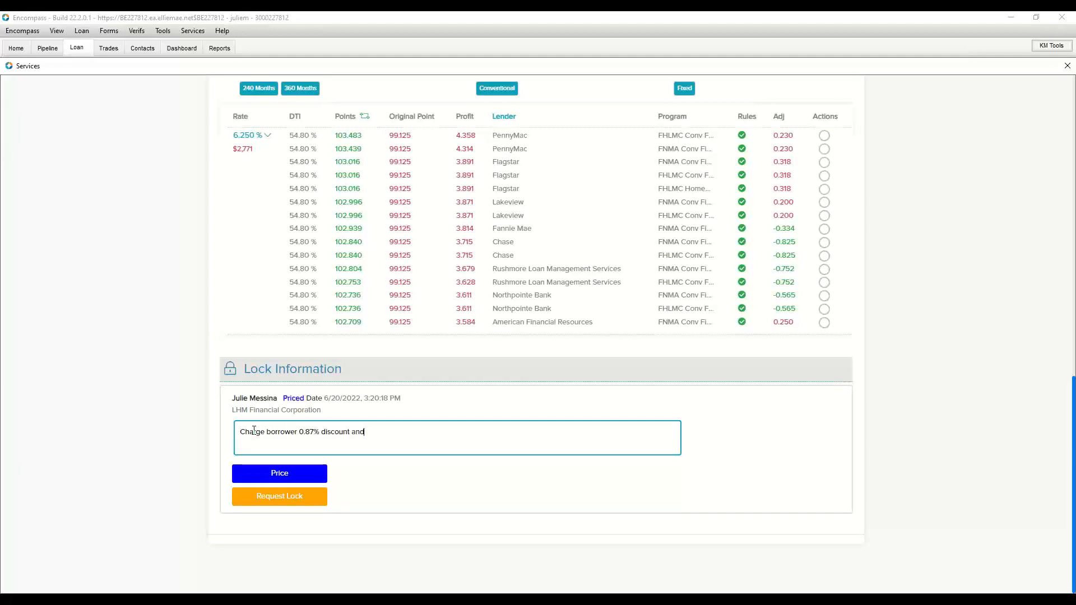
{"action": "type", "text": " lock at 6.250%"}
{"action": "left_click", "coordinate": [314, 432]}
{"action": "type", "text": "5"}
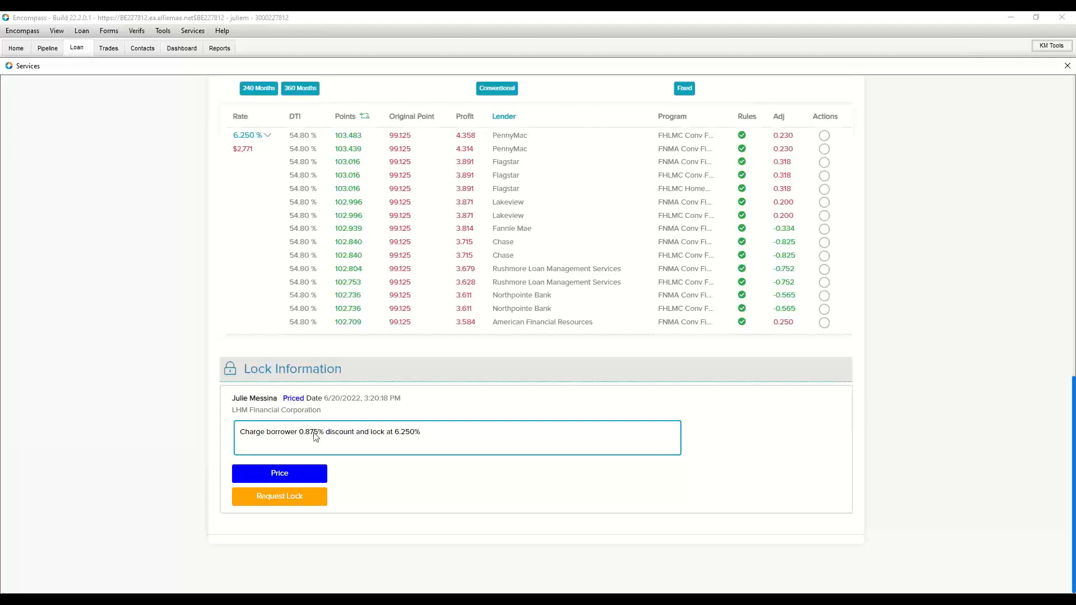
- Recheck the scenario pricing request and submit it with the Price action
{"action": "scroll", "coordinate": [627, 402], "scroll_direction": "up", "scroll_amount": 8}
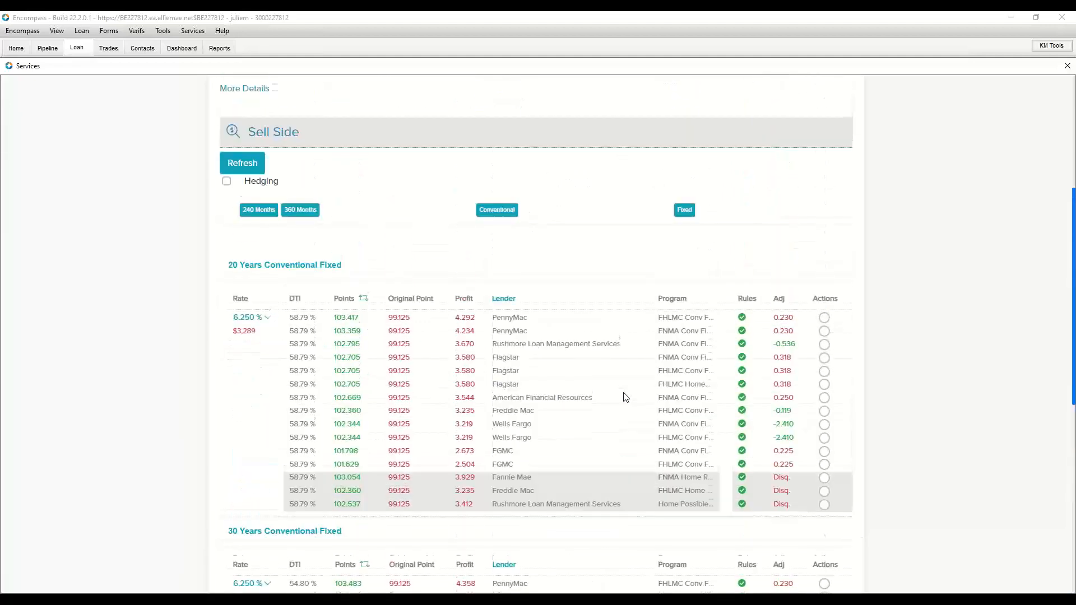
{"action": "scroll", "coordinate": [625, 397], "scroll_direction": "up", "scroll_amount": 4}
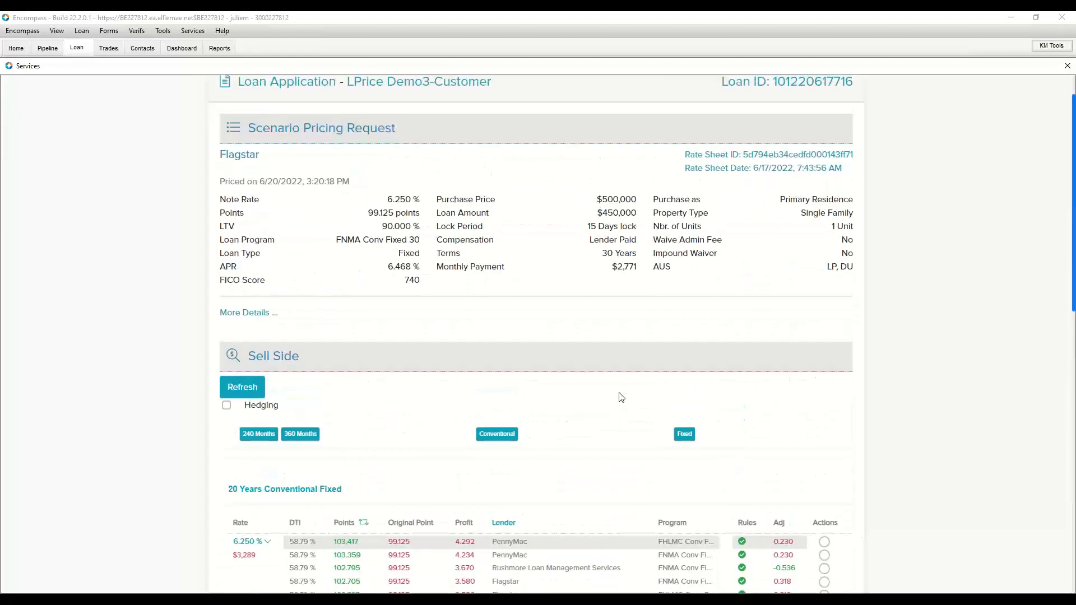
{"action": "scroll", "coordinate": [617, 397], "scroll_direction": "down", "scroll_amount": 8}
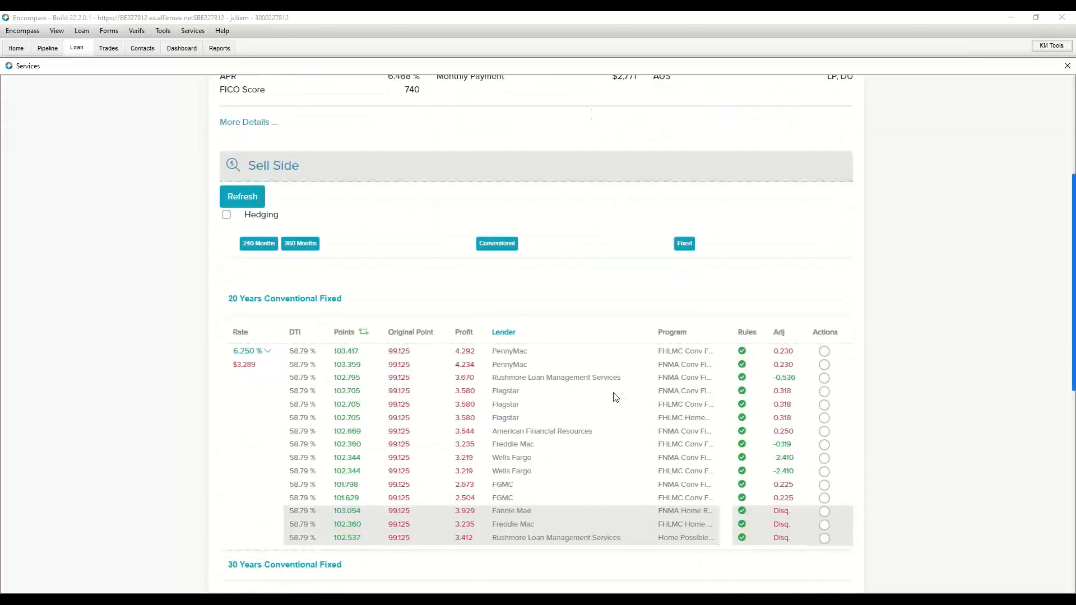
{"action": "scroll", "coordinate": [610, 397], "scroll_direction": "down", "scroll_amount": 4}
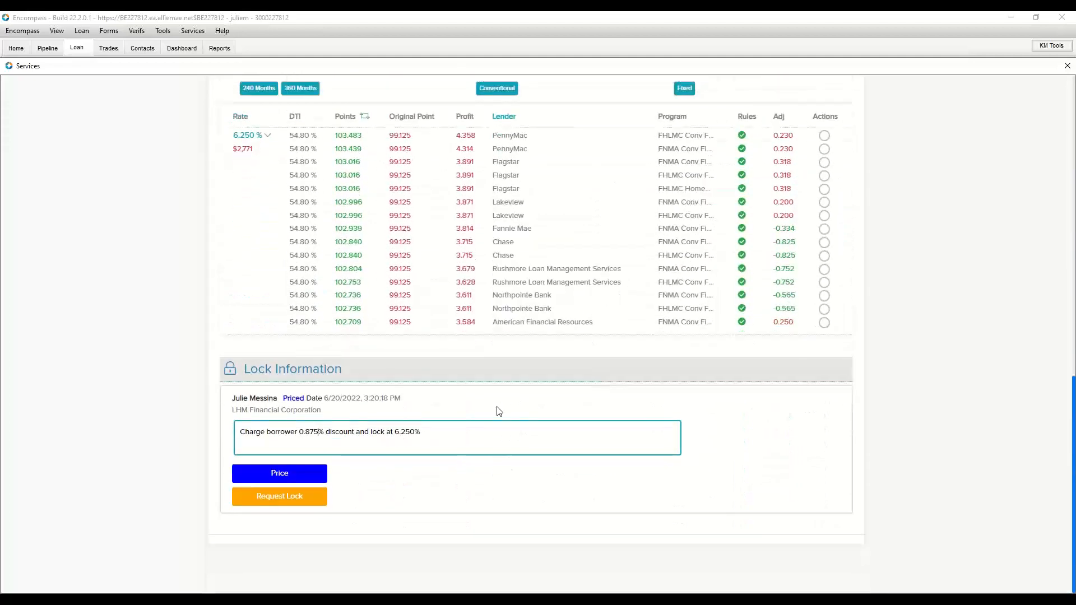
{"action": "left_click", "coordinate": [273, 475]}
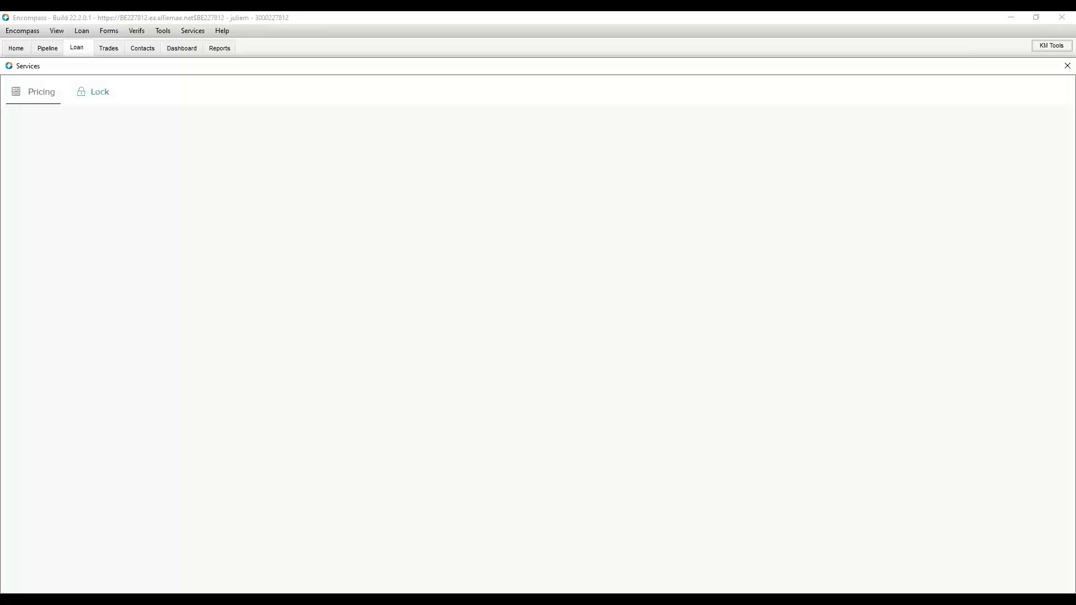
{"action": "key", "text": "alt+Tab"}
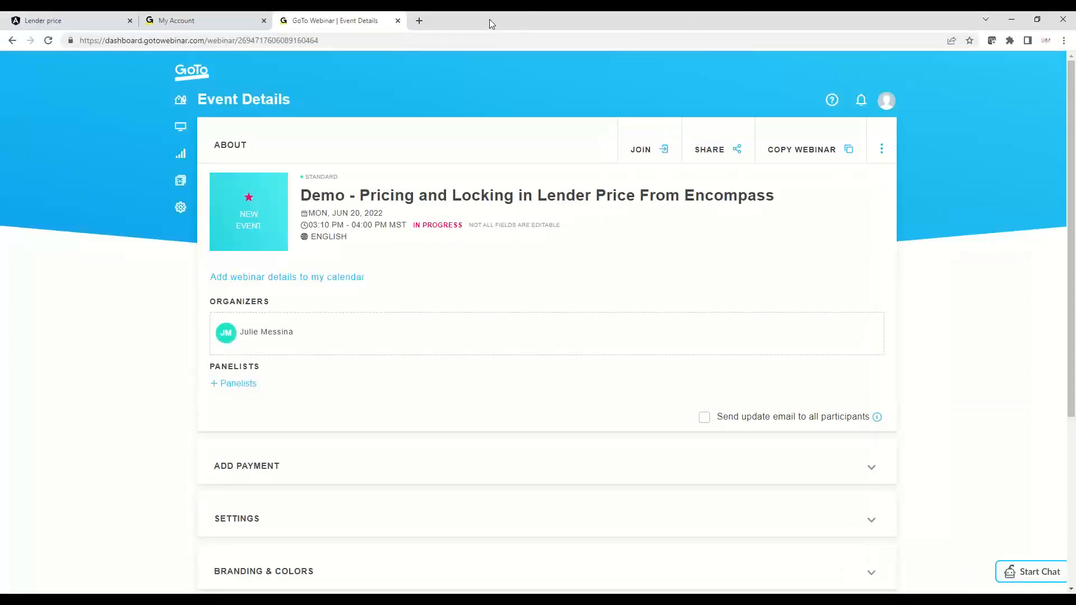
{"action": "left_click_drag", "start_coordinate": [490, 19], "coordinate": [1075, 67]}
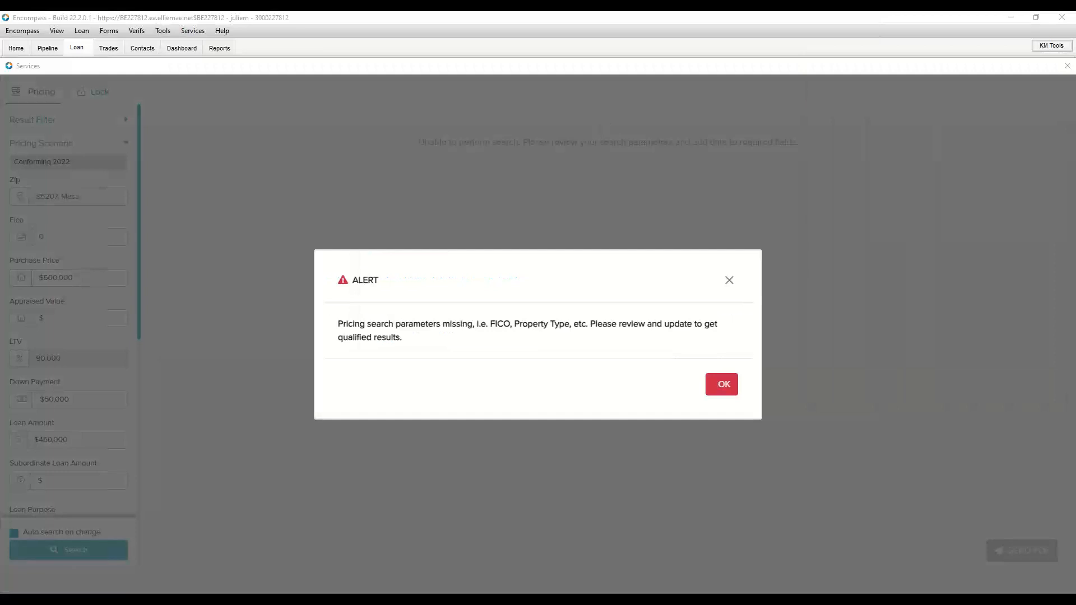
- Dismiss the missing search parameters alert, close the pricing service window and exit the loan to the pipeline
{"action": "left_click", "coordinate": [722, 390]}
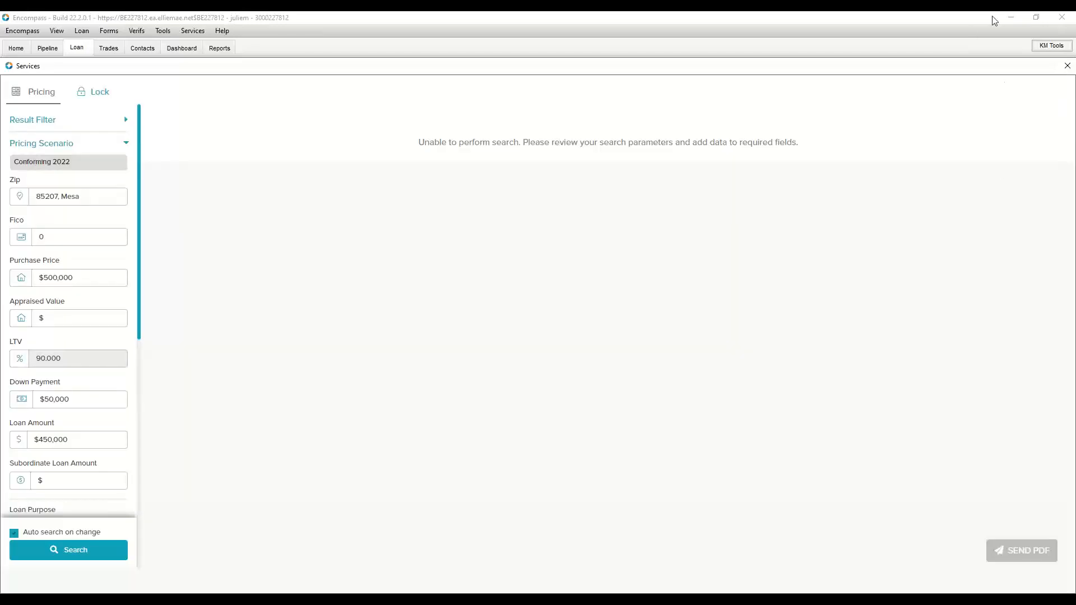
{"action": "left_click", "coordinate": [1068, 44]}
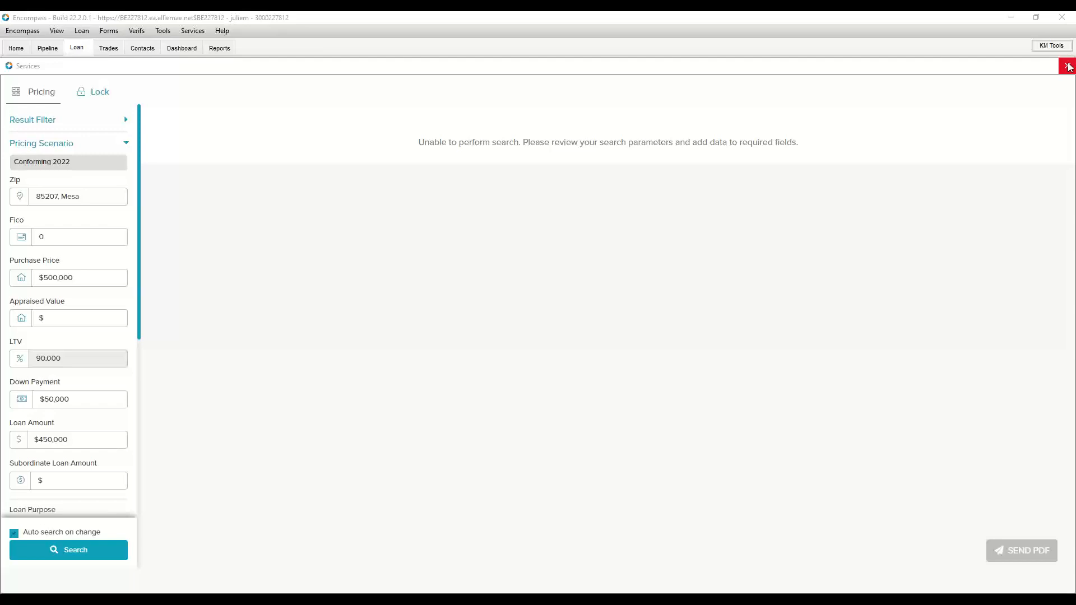
{"action": "left_click", "coordinate": [1068, 66]}
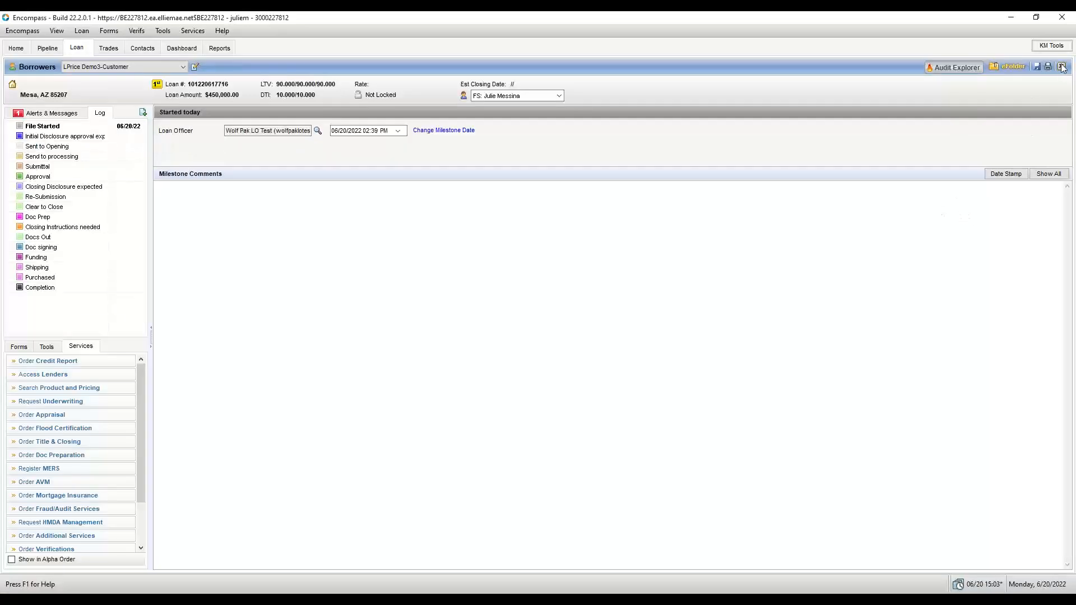
{"action": "left_click", "coordinate": [1062, 66]}
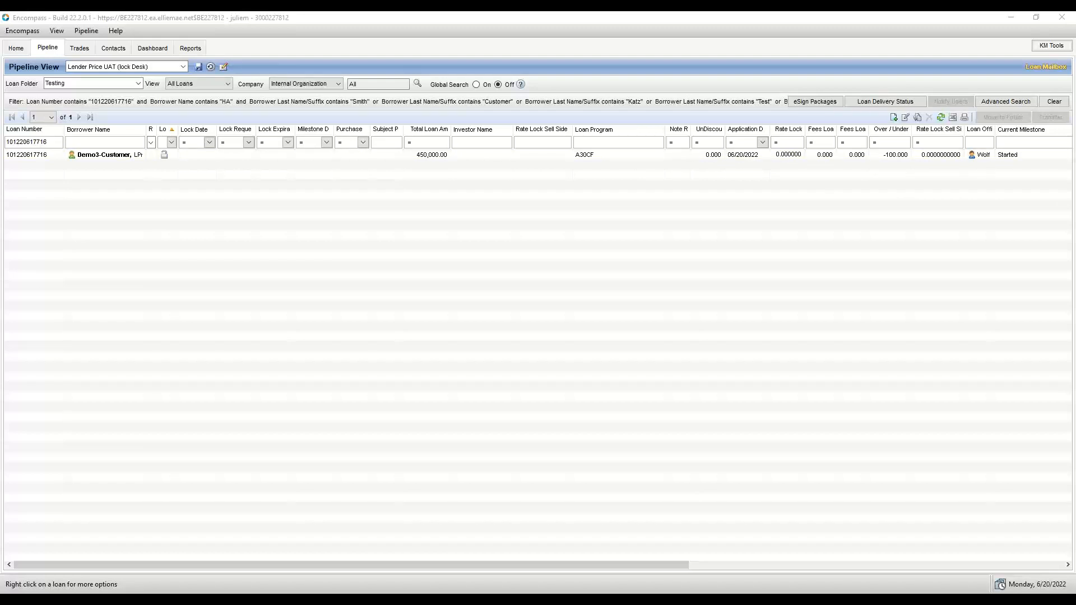
- Refresh the loan pipeline list to check the demo loan's updated pricing and lock data
{"action": "left_click", "coordinate": [941, 118]}
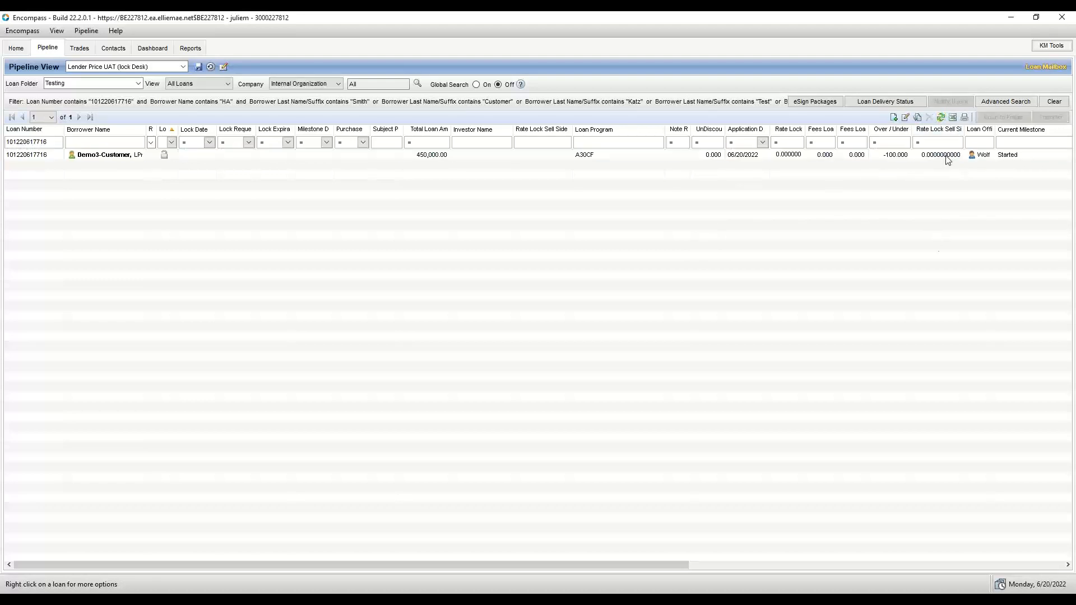
{"action": "left_click", "coordinate": [941, 117]}
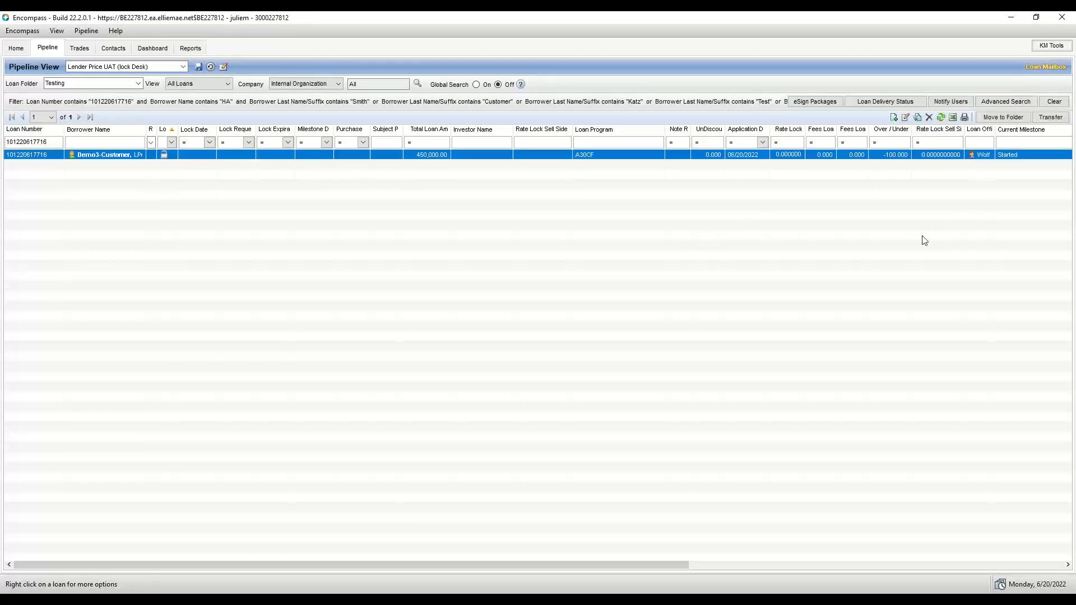
- Refresh the loan pipeline to check the demo loan's program, note rate and fee columns
{"action": "left_click", "coordinate": [923, 236]}
{"action": "left_click", "coordinate": [941, 116]}
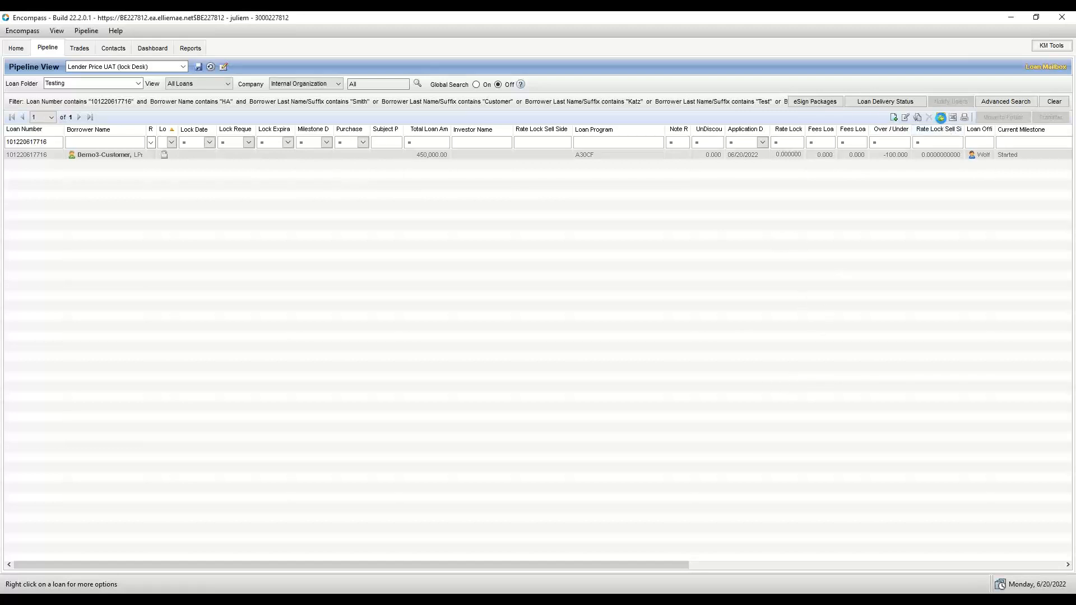
{"action": "left_click", "coordinate": [912, 154]}
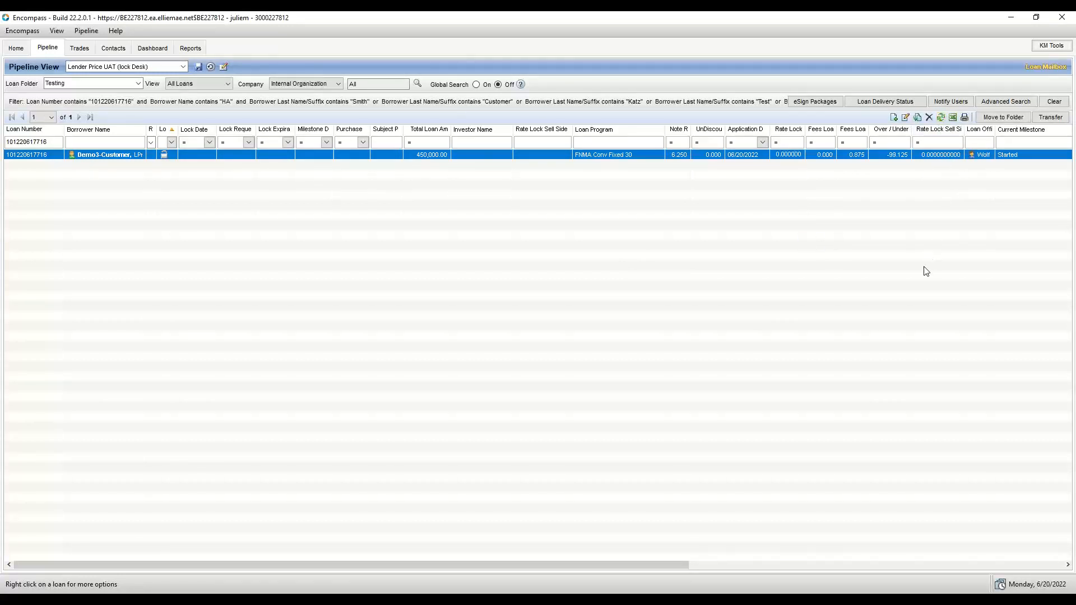
- Keep refreshing the pipeline list to track the demo loan's lock request, lock date and lock expiration
{"action": "left_click", "coordinate": [943, 118]}
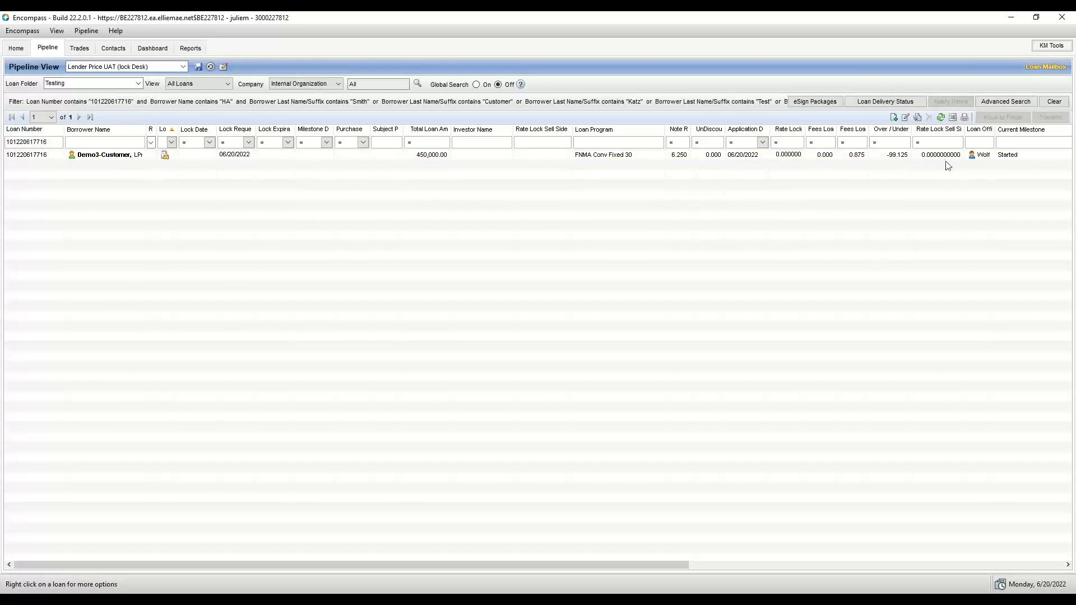
{"action": "left_click", "coordinate": [942, 117]}
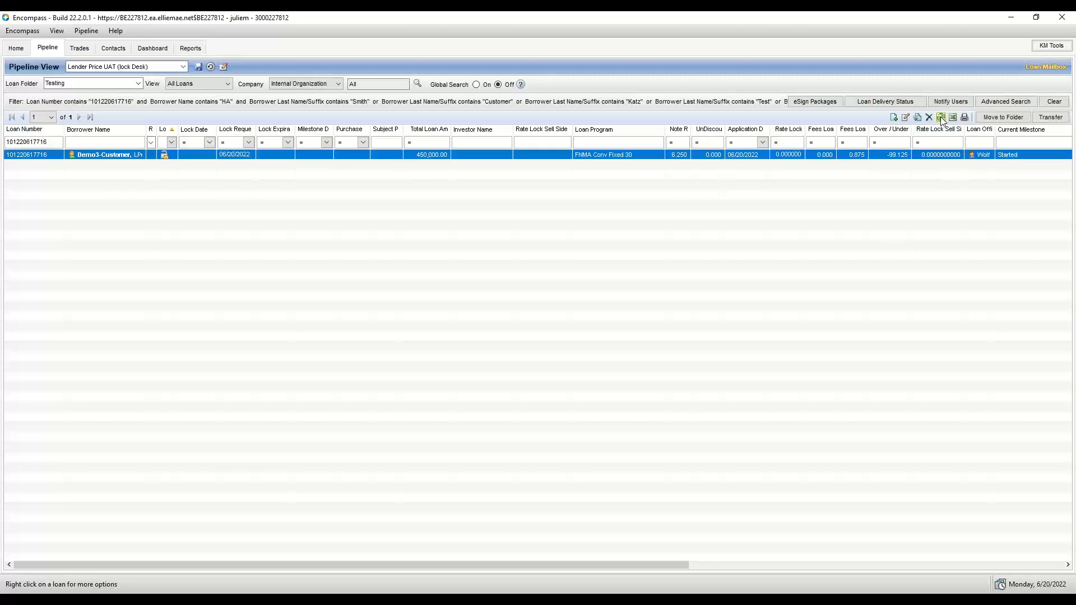
{"action": "left_click", "coordinate": [941, 118]}
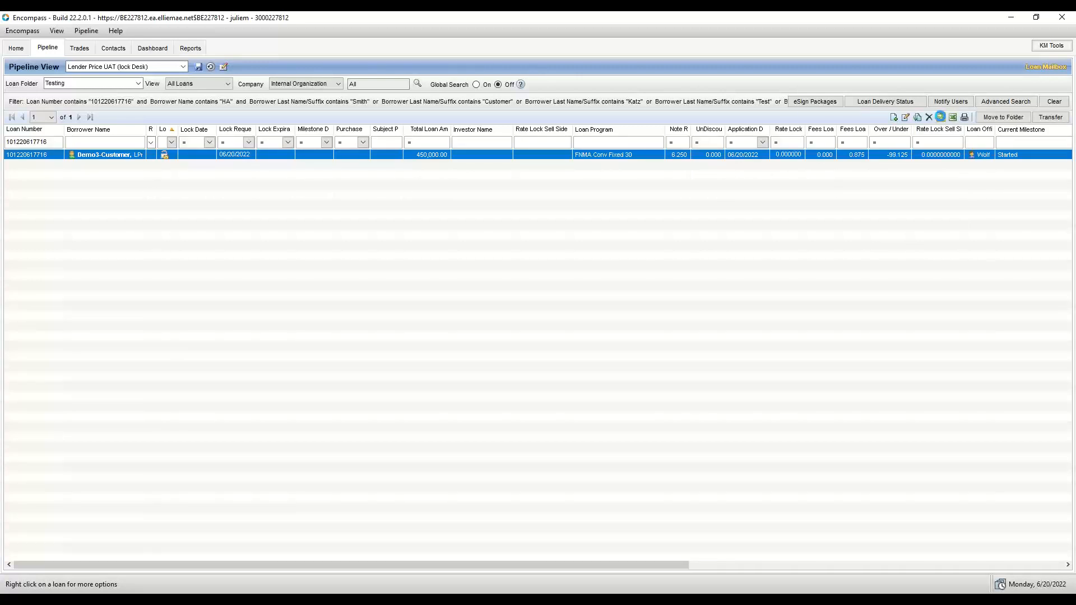
{"action": "left_click", "coordinate": [942, 117]}
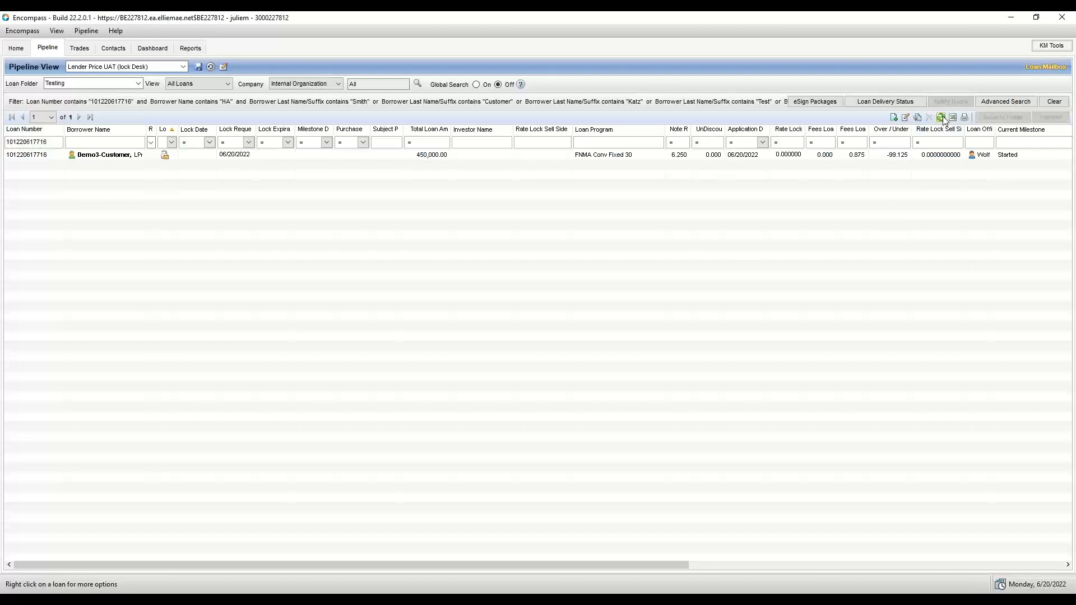
{"action": "left_click", "coordinate": [942, 117]}
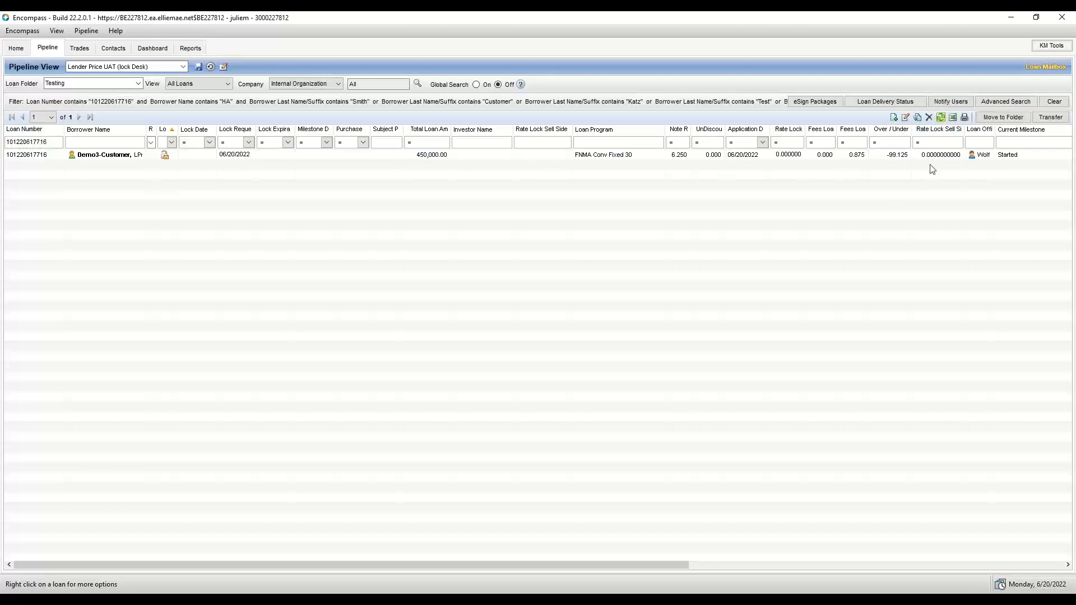
{"action": "left_click", "coordinate": [942, 117]}
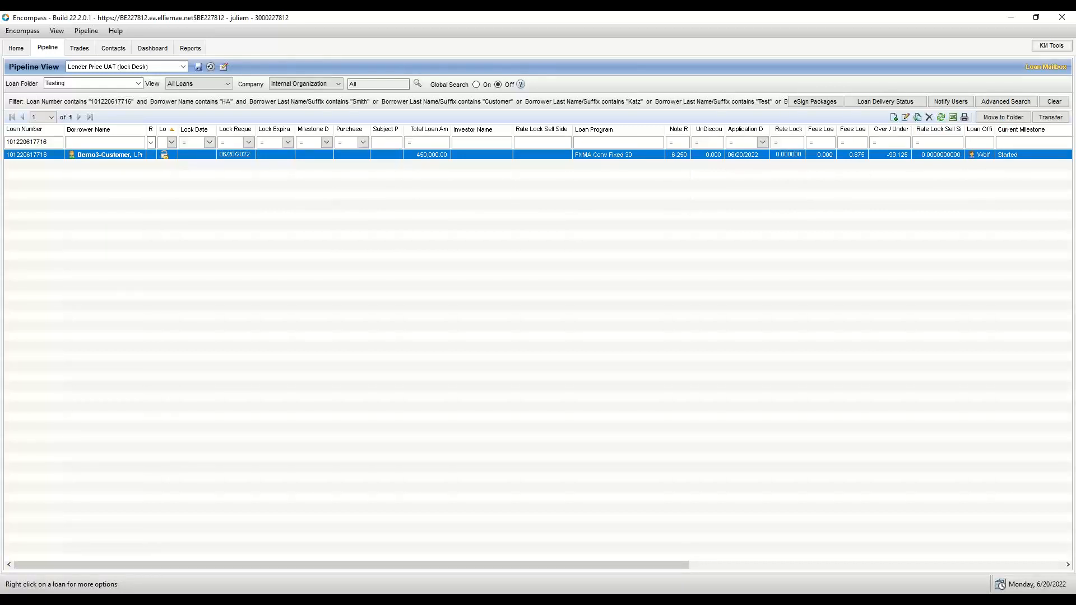
{"action": "left_click", "coordinate": [710, 291]}
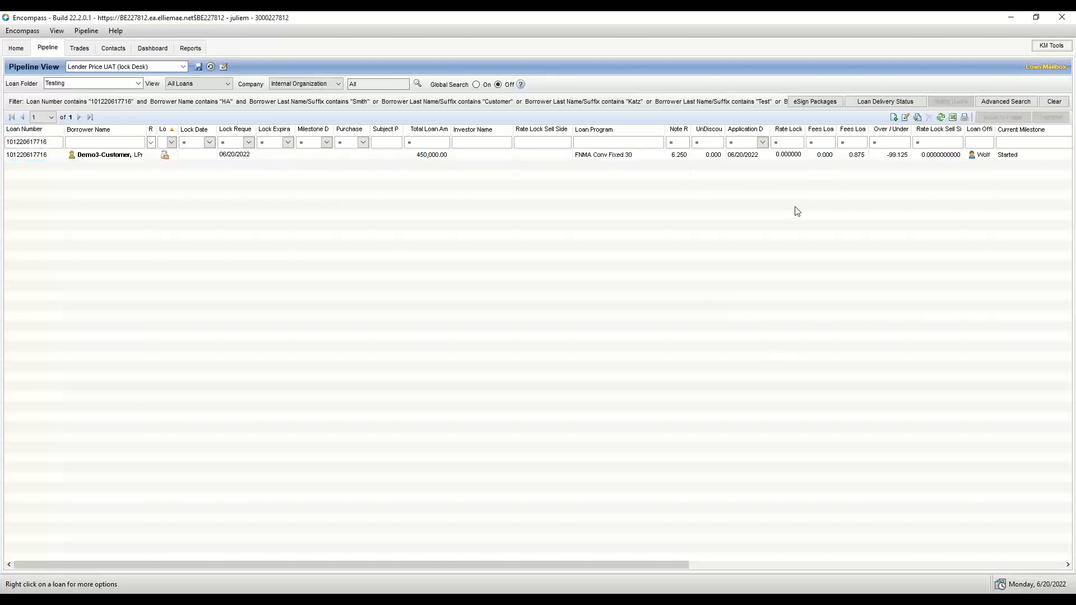
{"action": "left_click", "coordinate": [943, 118]}
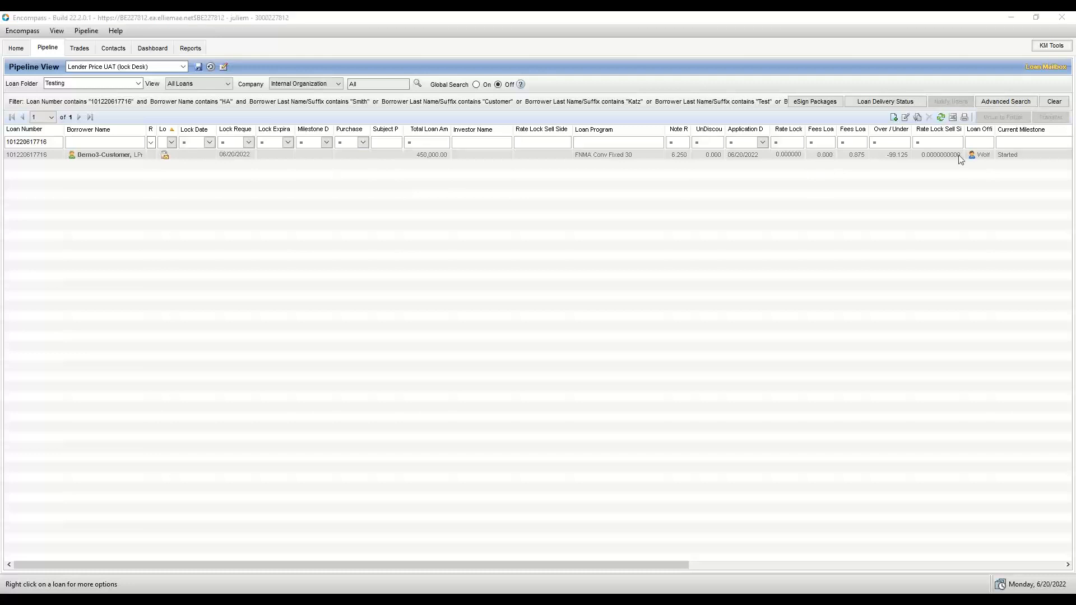
{"action": "left_click", "coordinate": [941, 118]}
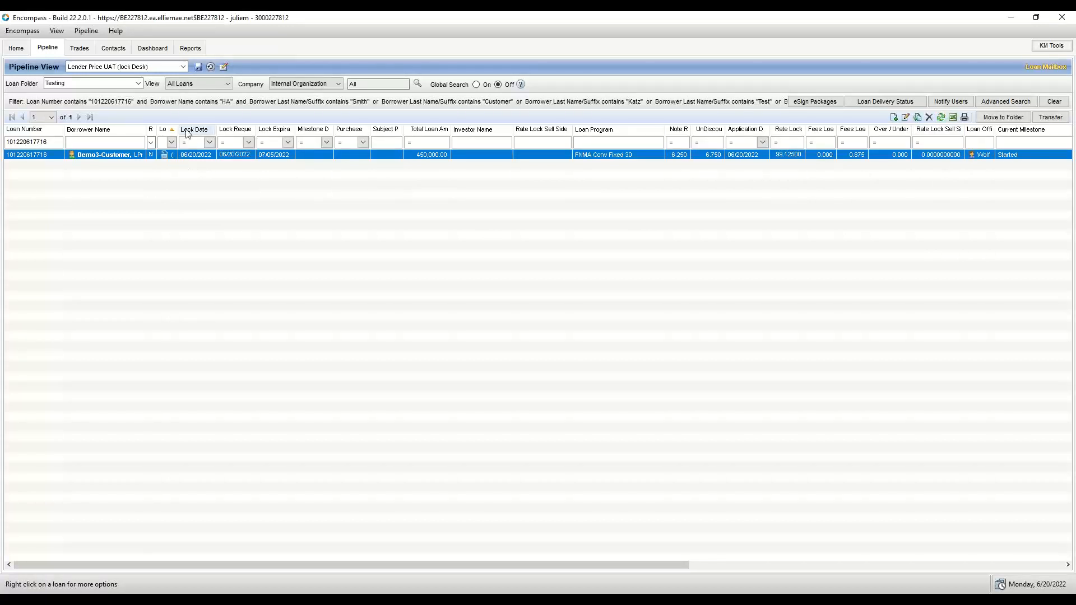
{"action": "left_click", "coordinate": [818, 229]}
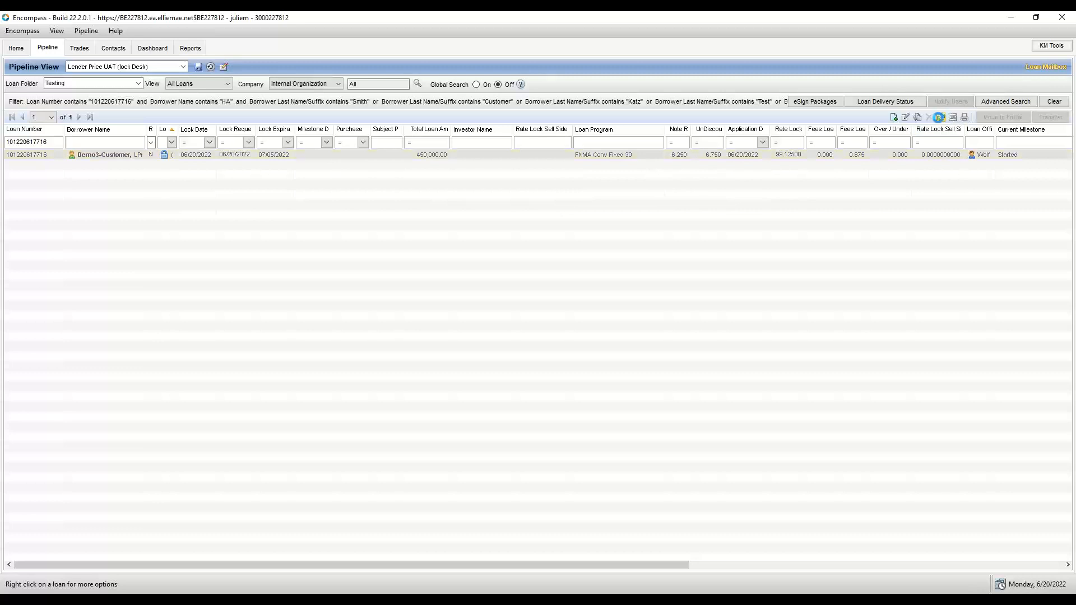
{"action": "left_click", "coordinate": [939, 117]}
{"action": "left_click", "coordinate": [758, 288]}
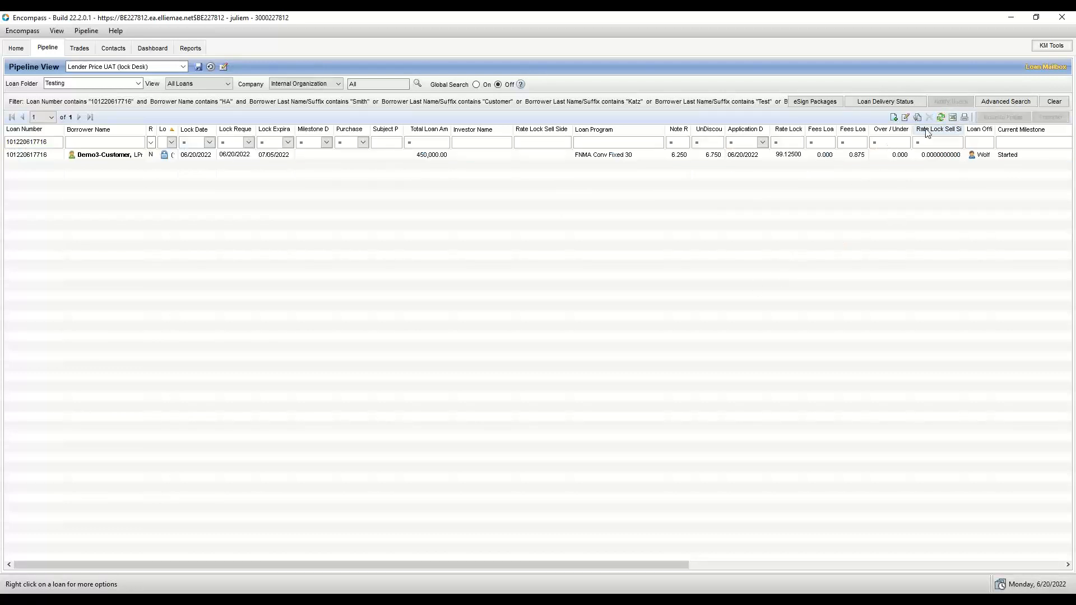
- Open the demo loan and examine the origination charges and discount points on its 2015 Itemization form
{"action": "double_click", "coordinate": [527, 155]}
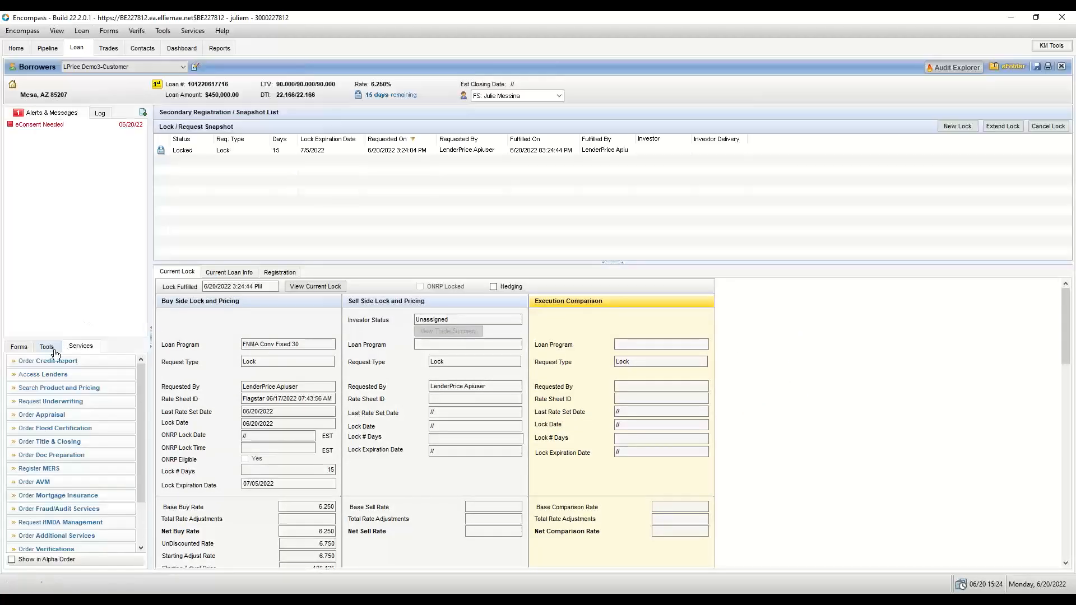
{"action": "left_click", "coordinate": [31, 410]}
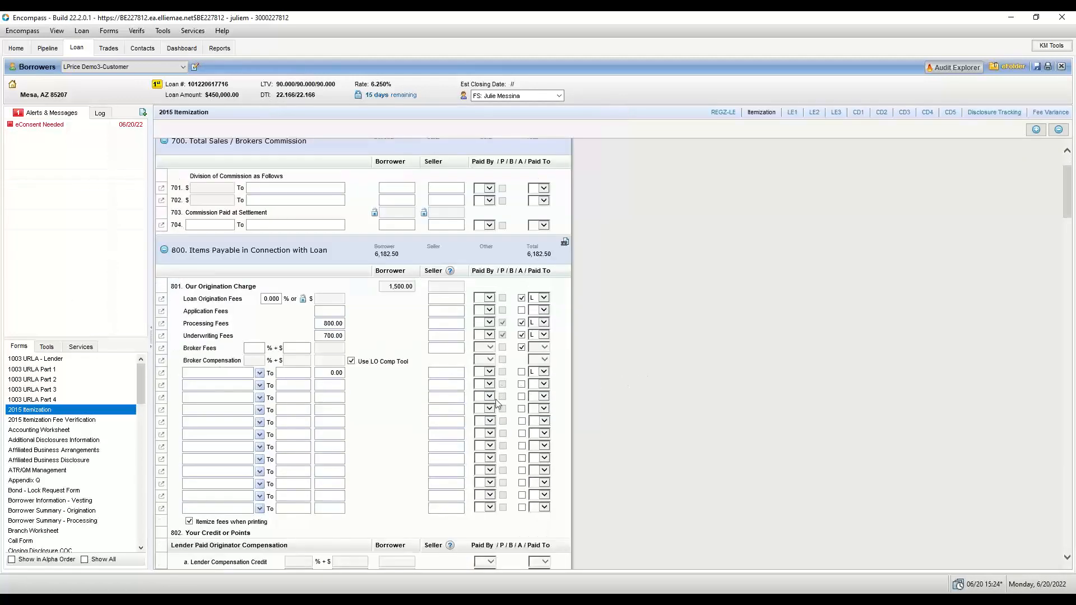
{"action": "scroll", "coordinate": [410, 439], "scroll_direction": "down", "scroll_amount": 3}
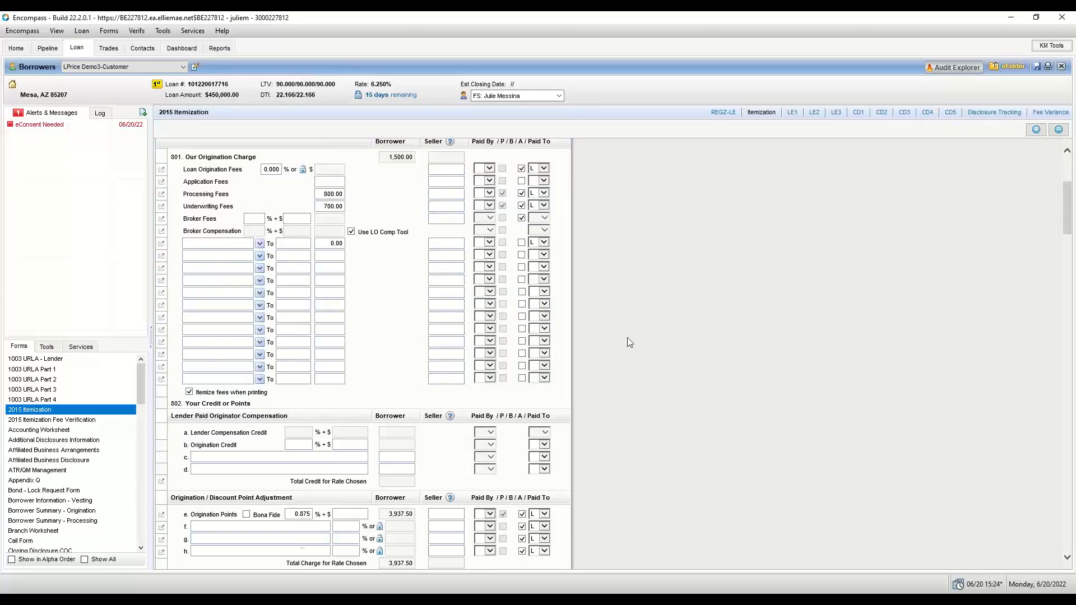
- Close the loan, saving its changes, and dismiss the email check without entering the borrower's email address
{"action": "left_click", "coordinate": [1062, 67]}
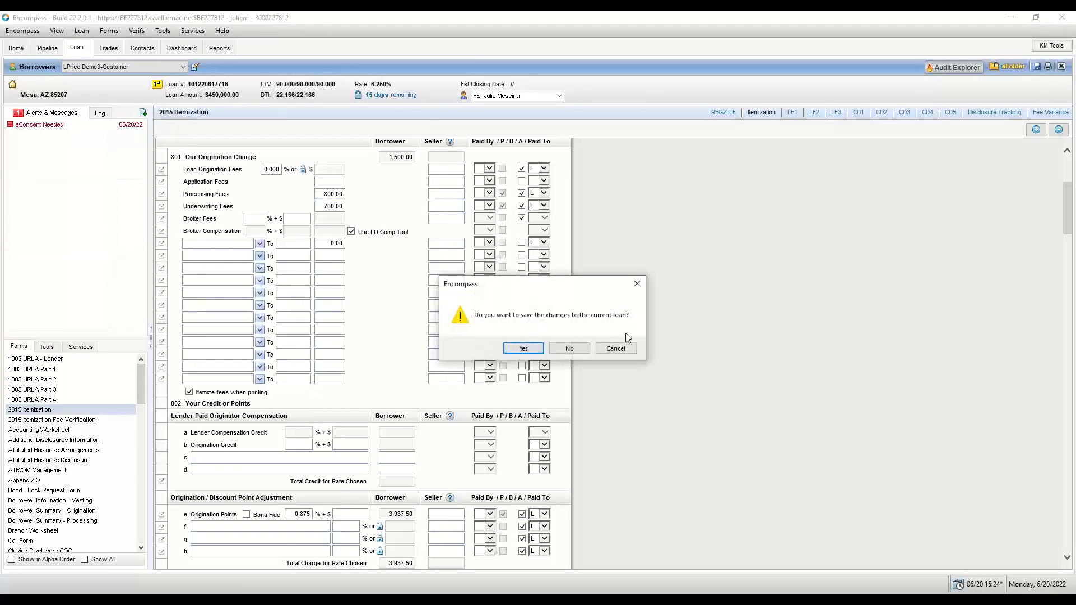
{"action": "left_click", "coordinate": [524, 349]}
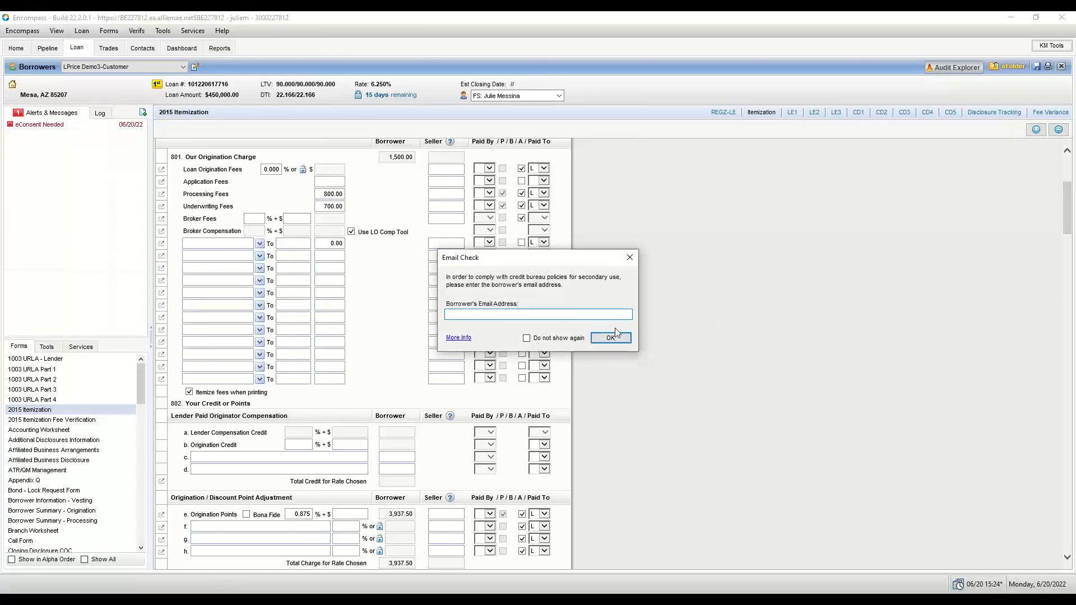
{"action": "left_click", "coordinate": [607, 339]}
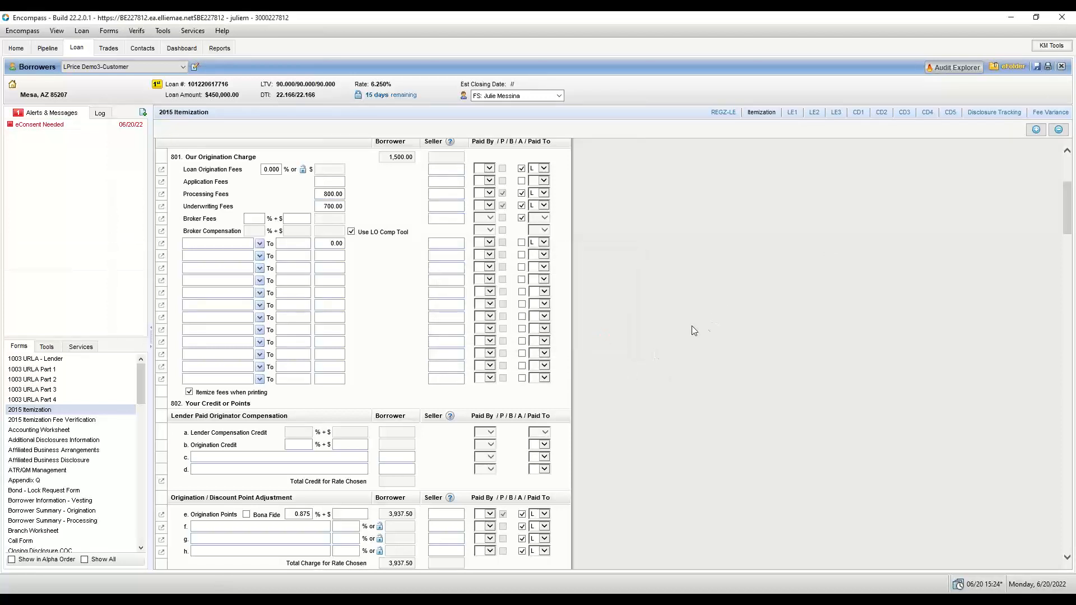